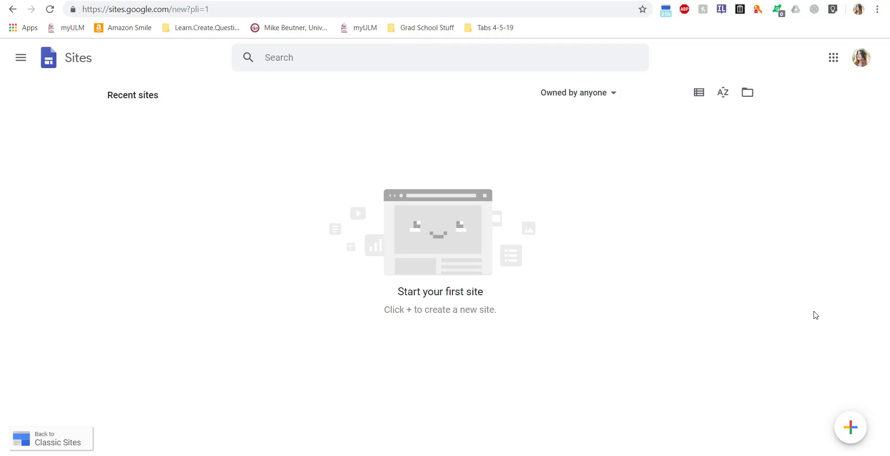
- Create a new site, name the site document "Lot 26 Education" and skip the introductory tour
{"action": "left_click", "coordinate": [852, 427]}
{"action": "left_click", "coordinate": [851, 430]}
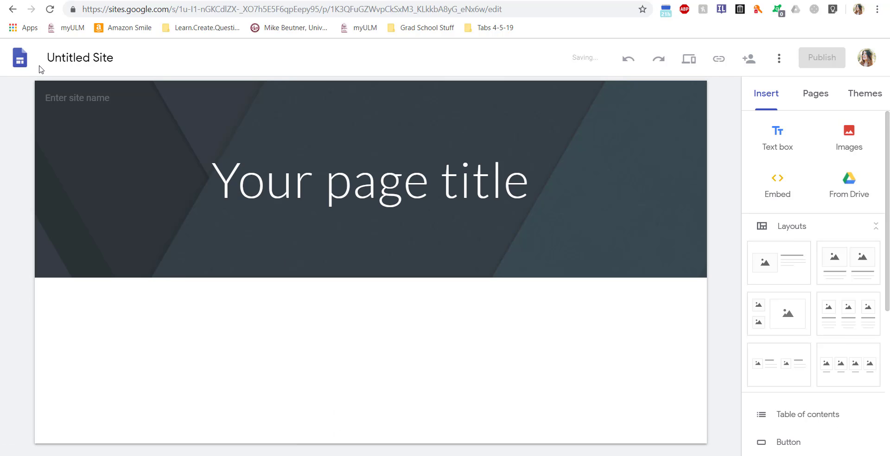
{"action": "left_click", "coordinate": [120, 59]}
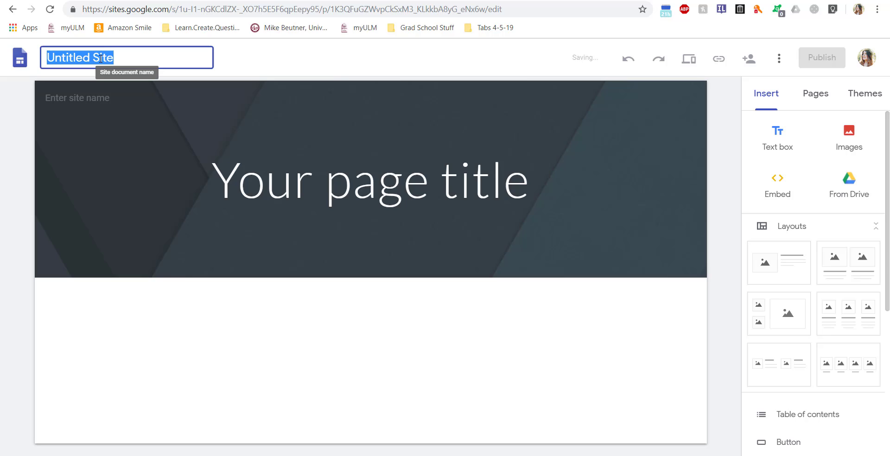
{"action": "key", "text": "BackSpace"}
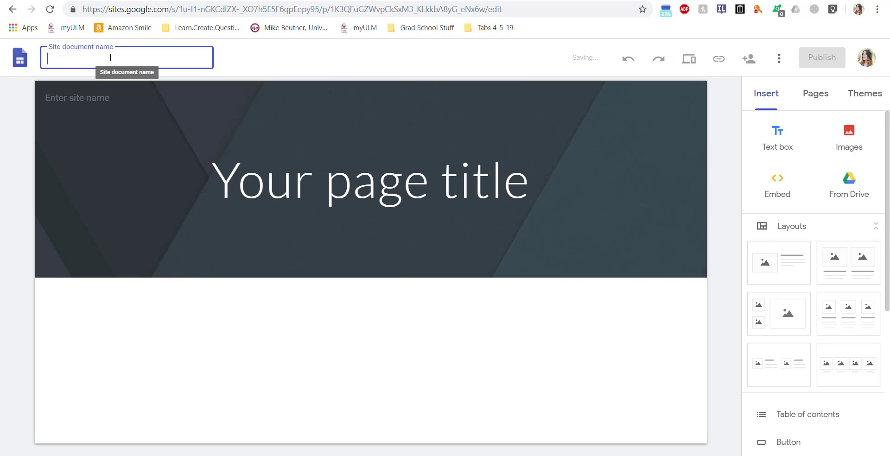
{"action": "type", "text": "Lo"}
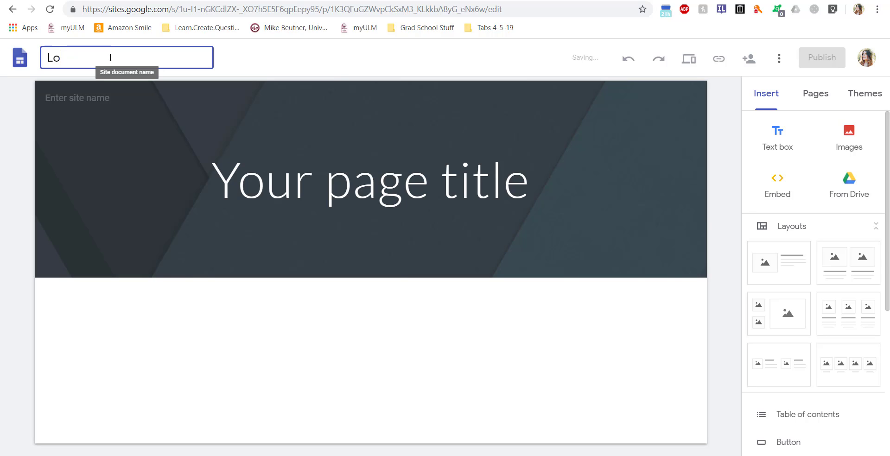
{"action": "type", "text": "t 26"}
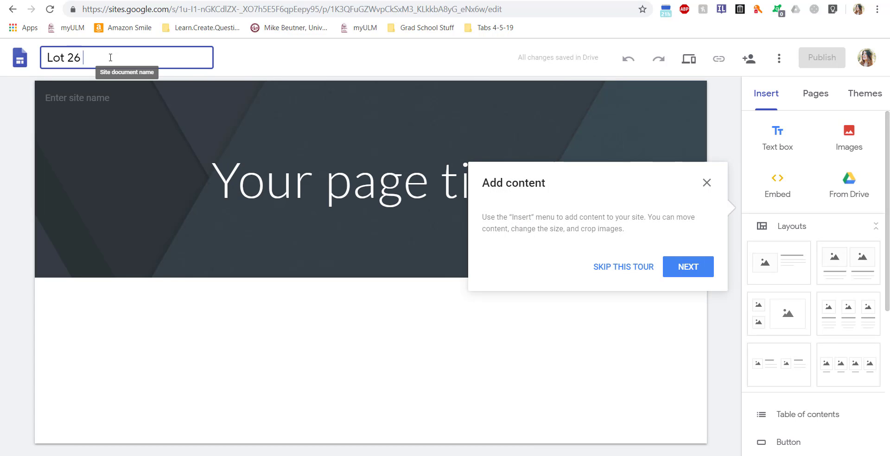
{"action": "type", "text": " Educ"}
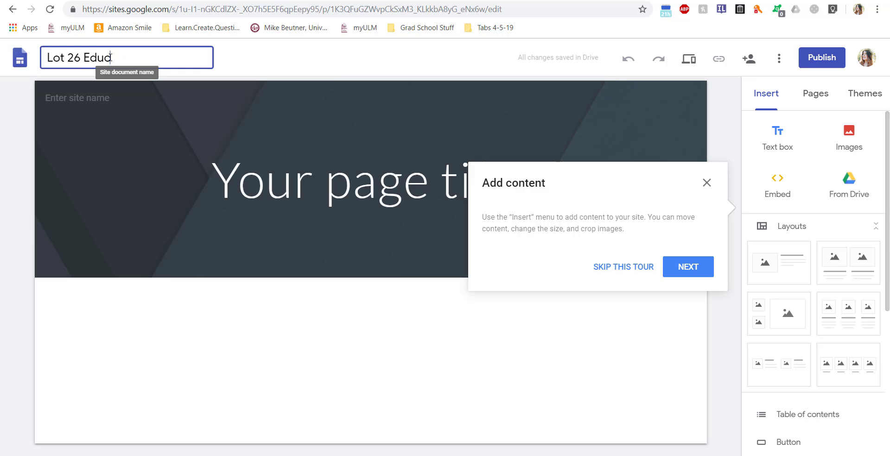
{"action": "type", "text": "ation"}
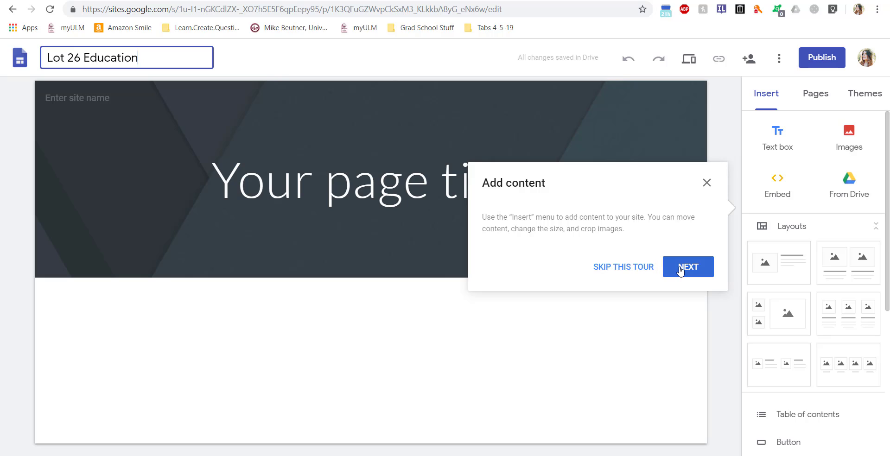
{"action": "left_click", "coordinate": [636, 269]}
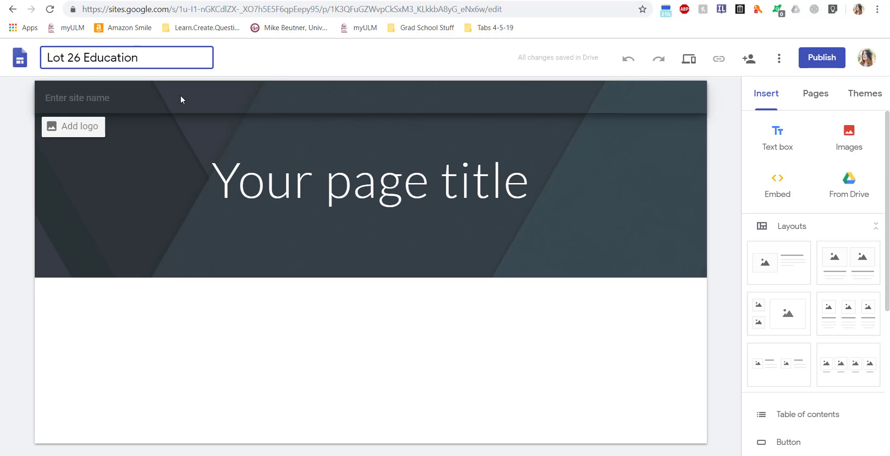
- Replace the placeholder page title in the header with "Lot 26 Education"
{"action": "triple_click", "coordinate": [272, 175]}
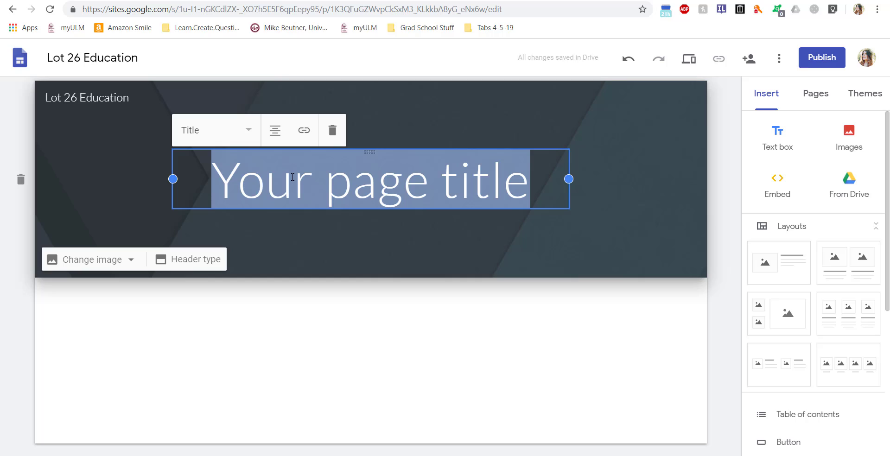
{"action": "type", "text": "Lot 2"}
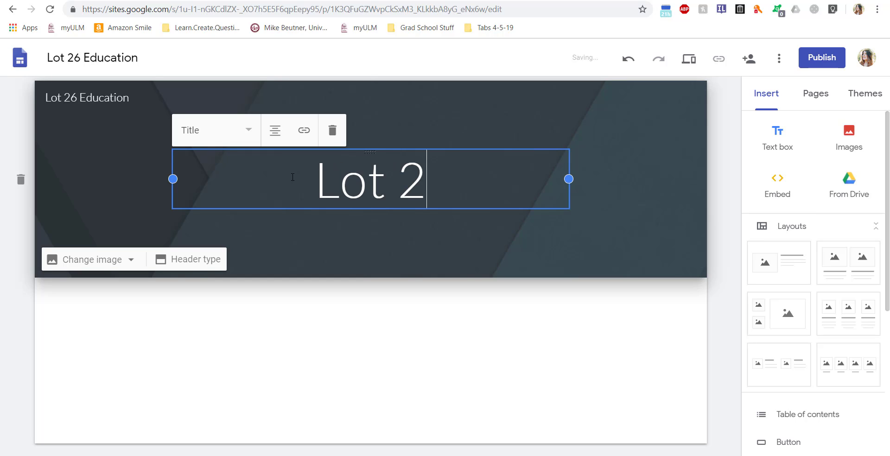
{"action": "type", "text": "6 Educ"}
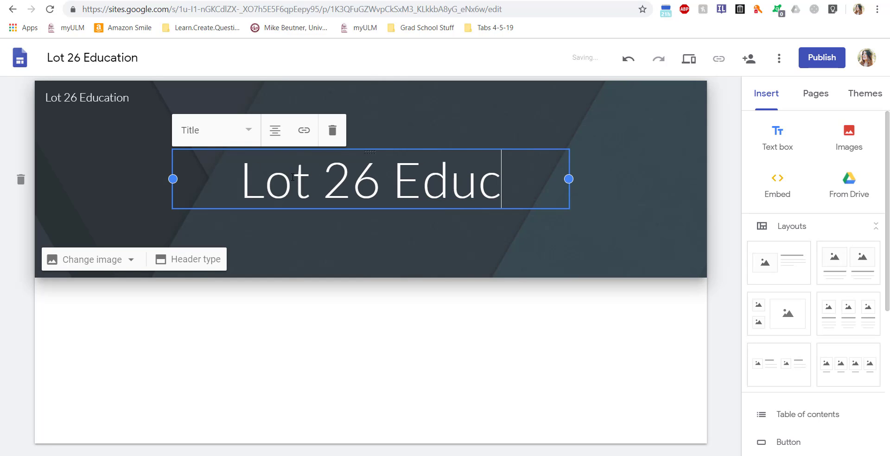
{"action": "type", "text": "ation"}
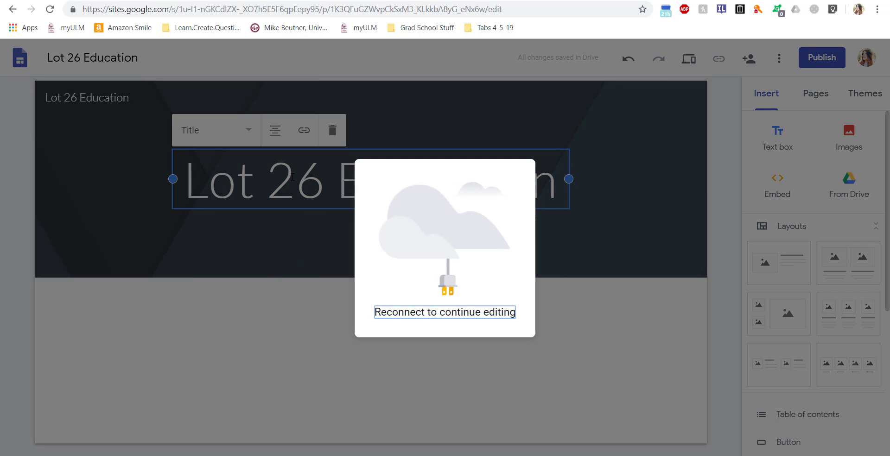
{"action": "left_click", "coordinate": [423, 315]}
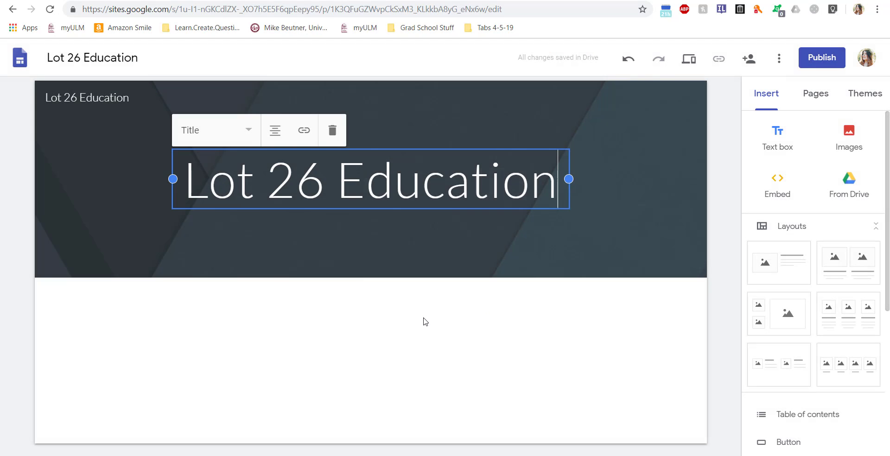
- Insert the single-image-with-text layout, fill it with the last yellow quote image from the img album, and enlarge it to show the full quote
{"action": "left_click", "coordinate": [782, 269]}
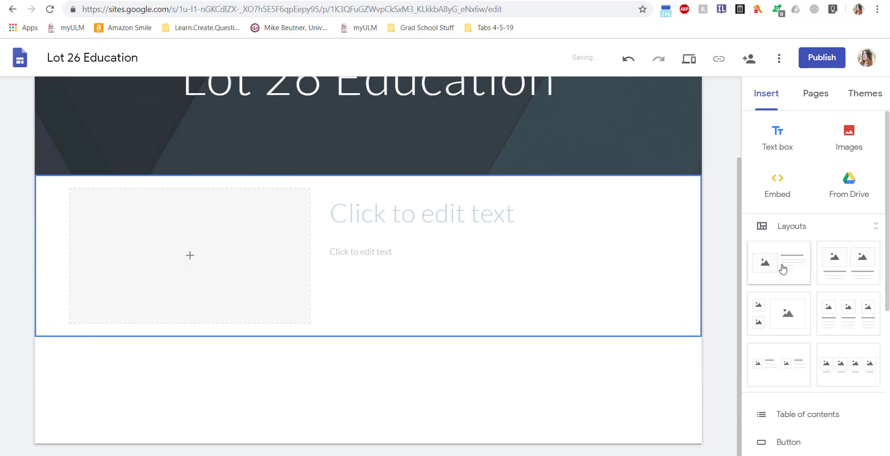
{"action": "left_click", "coordinate": [186, 262]}
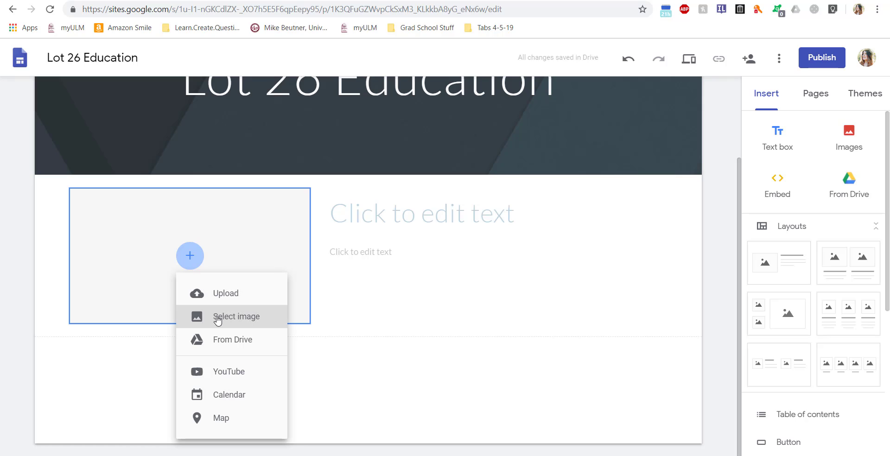
{"action": "left_click", "coordinate": [215, 318]}
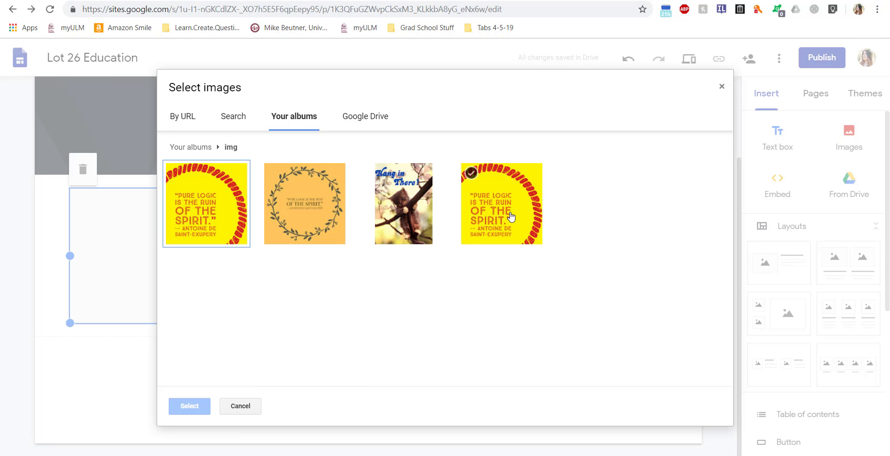
{"action": "left_click", "coordinate": [507, 217]}
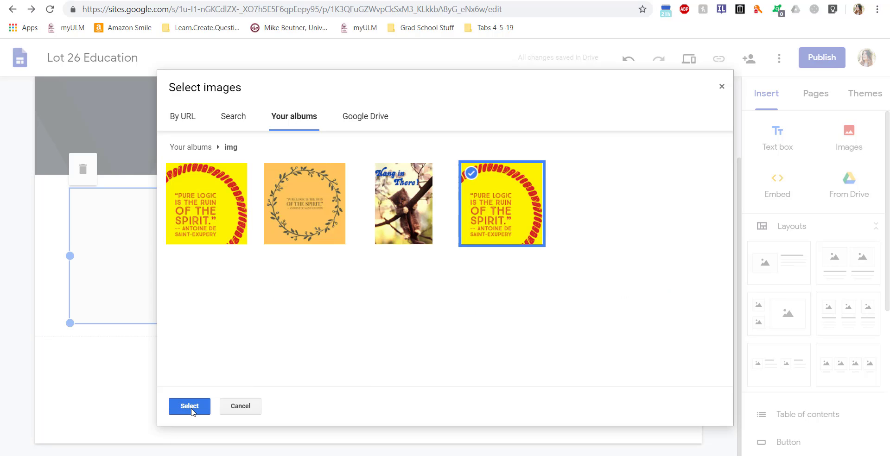
{"action": "left_click", "coordinate": [189, 406]}
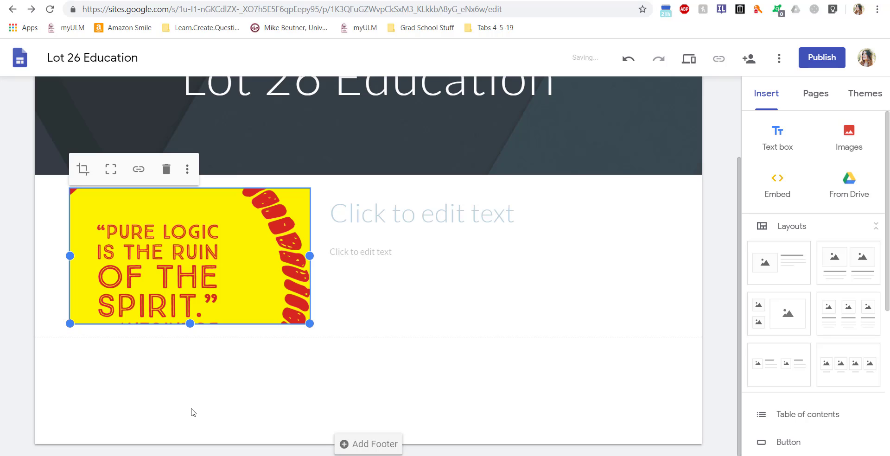
{"action": "left_click_drag", "start_coordinate": [190, 324], "coordinate": [194, 414]}
- Enter "Our Motto is Simple:" as the heading beside the quote image
{"action": "left_click", "coordinate": [366, 246]}
{"action": "left_click", "coordinate": [366, 246]}
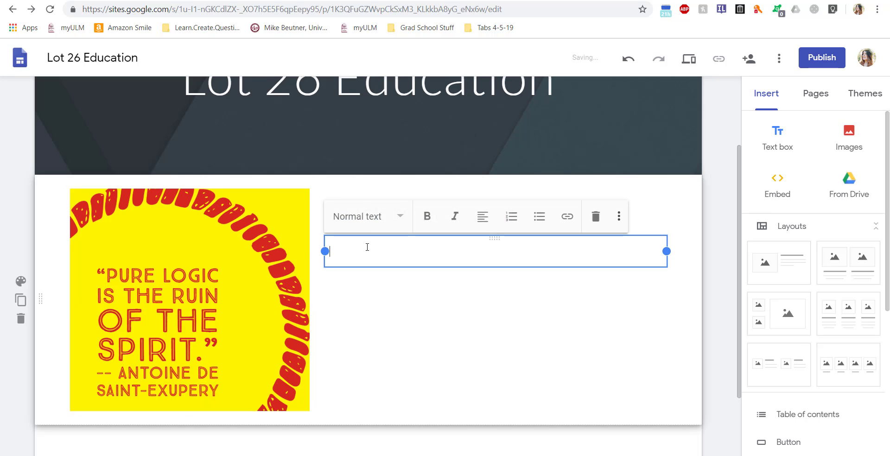
{"action": "left_click", "coordinate": [419, 297]}
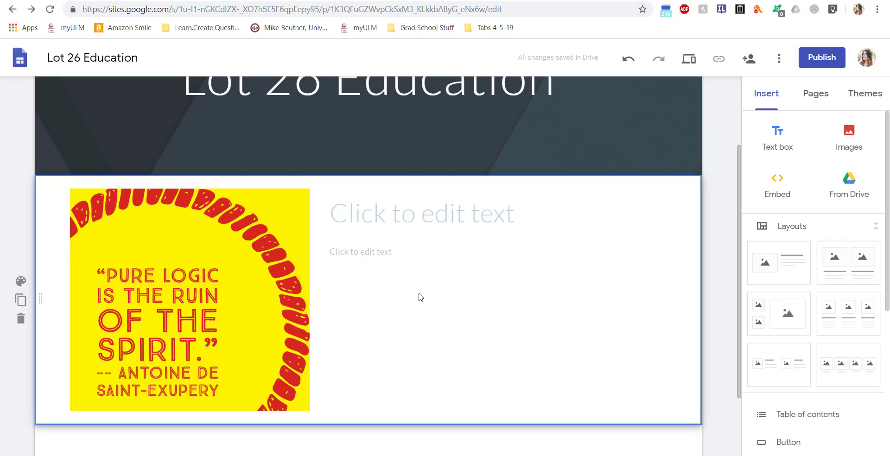
{"action": "left_click", "coordinate": [396, 212]}
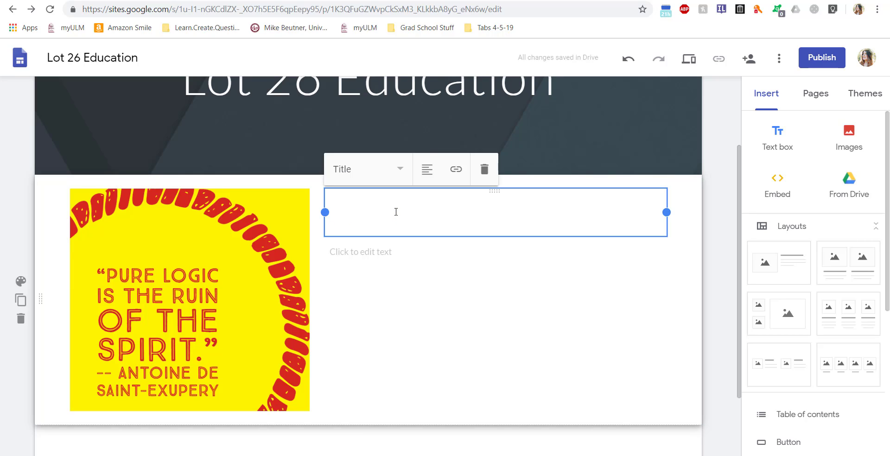
{"action": "type", "text": "Our Motto is Simple"}
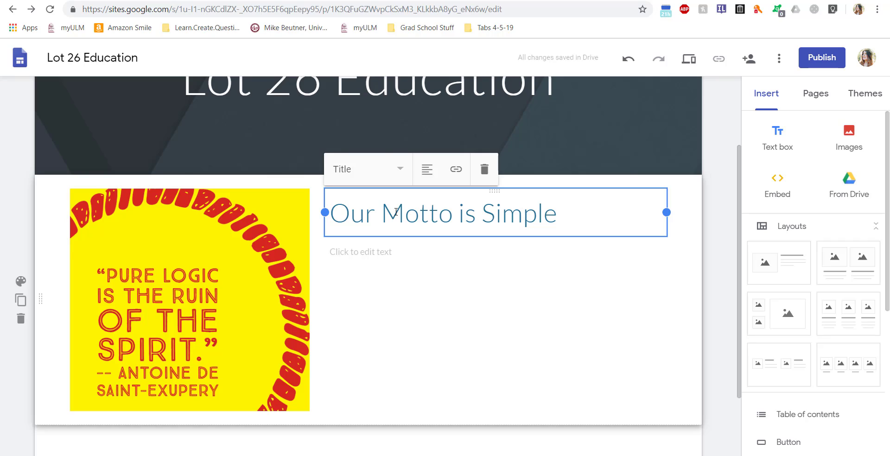
{"action": "key", "text": "Return"}
{"action": "key", "text": "BackSpace"}
{"action": "type", "text": ":"}
- Add the line "Learn. Create. Question. Share." below the motto heading within the same text box
{"action": "key", "text": "Return"}
{"action": "type", "text": "Le"}
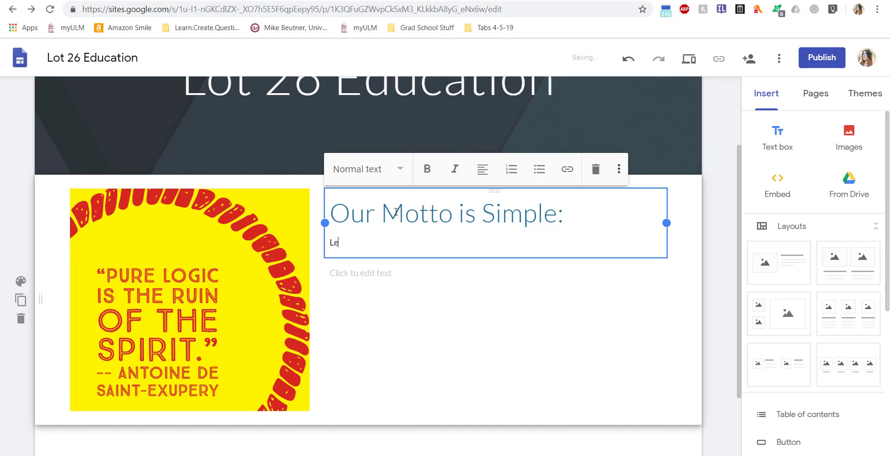
{"action": "type", "text": "arn. Create. Q"}
{"action": "type", "text": "uestion. S"}
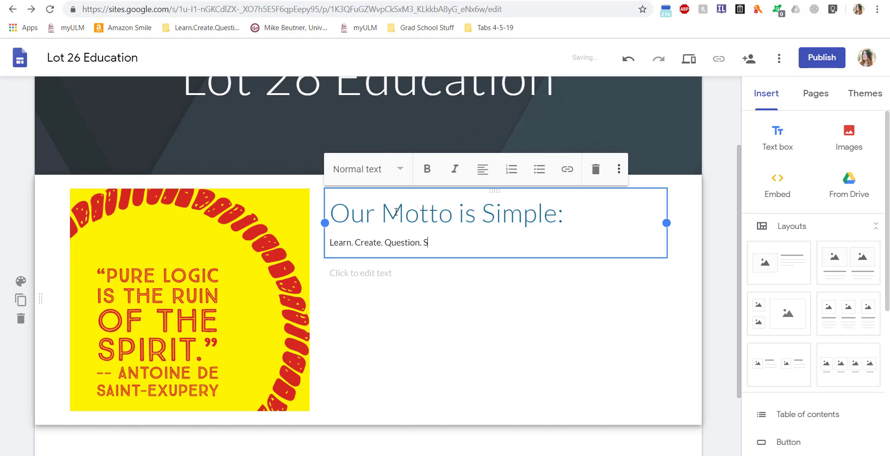
{"action": "type", "text": "hare."}
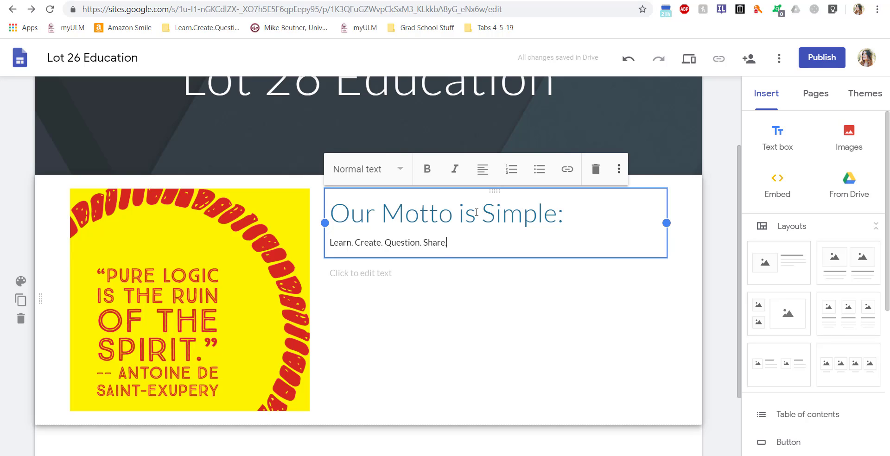
- Move the "Learn. Create. Question. Share." line out of the heading box into the body text placeholder beneath it
{"action": "left_click_drag", "start_coordinate": [456, 242], "coordinate": [331, 243]}
{"action": "key", "text": "ctrl+c"}
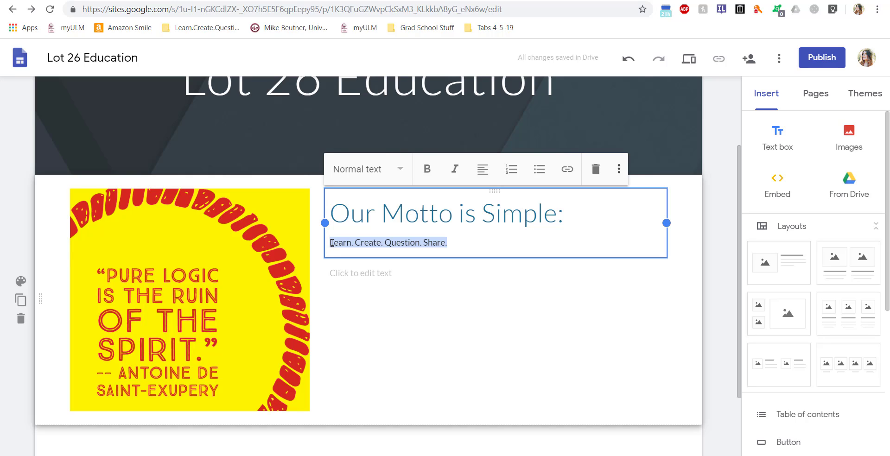
{"action": "key", "text": "BackSpace"}
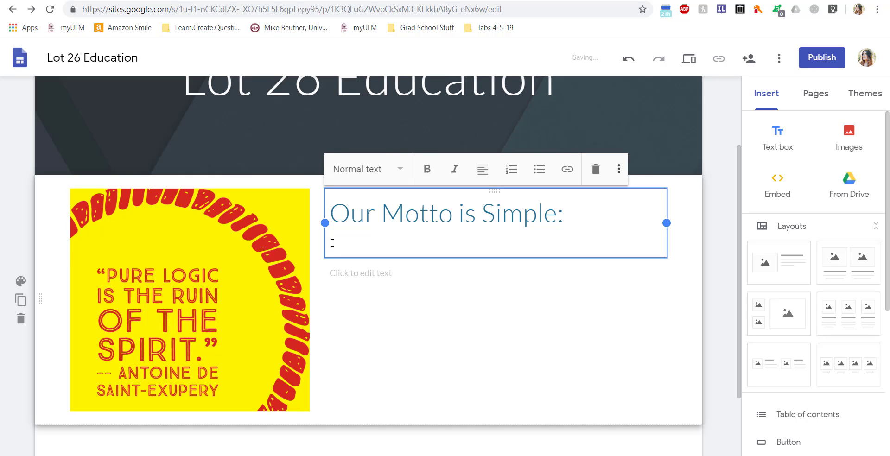
{"action": "key", "text": "BackSpace"}
{"action": "left_click", "coordinate": [355, 256]}
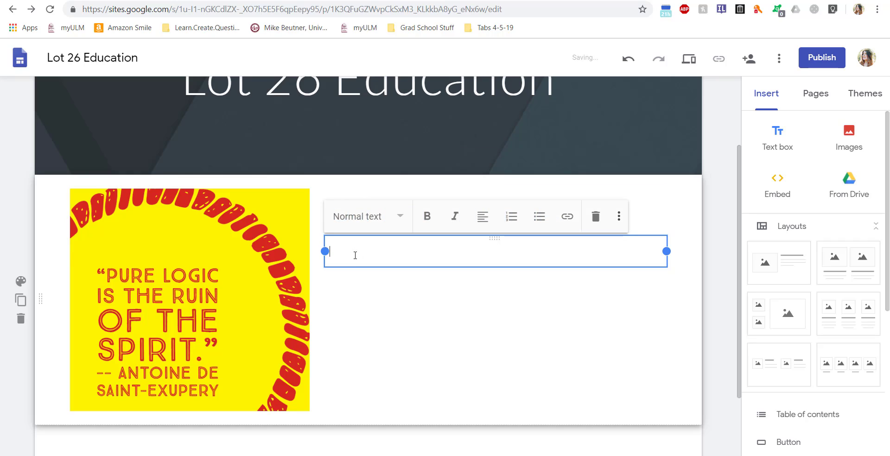
{"action": "key", "text": "ctrl+v"}
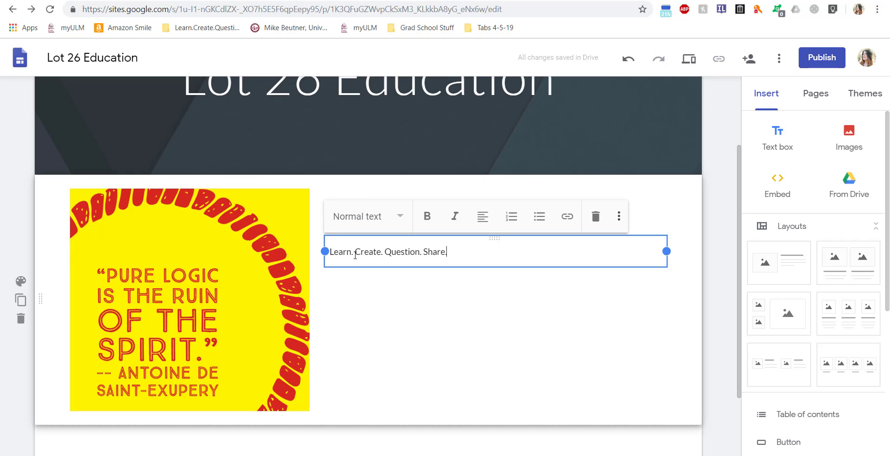
{"action": "left_click", "coordinate": [456, 311]}
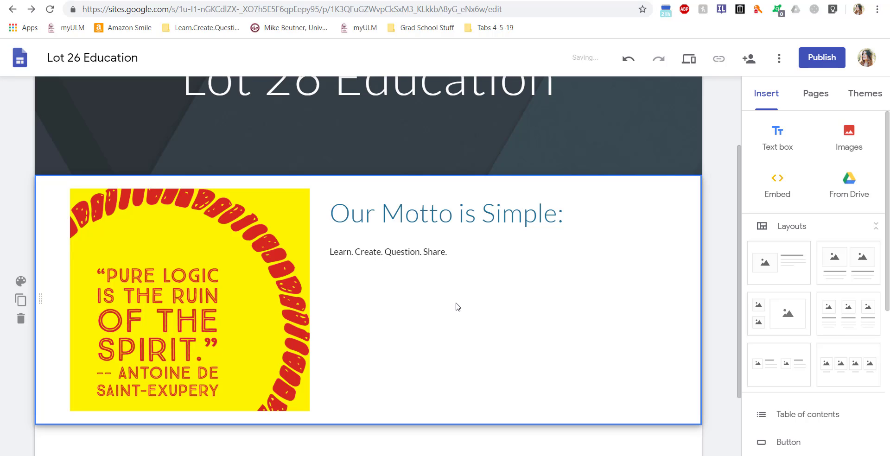
- Add a subpage named "Educational Activities" under the Home page, leaving the custom path empty
{"action": "scroll", "coordinate": [536, 232], "scroll_direction": "up", "scroll_amount": 2}
{"action": "scroll", "coordinate": [536, 232], "scroll_direction": "up", "scroll_amount": 1}
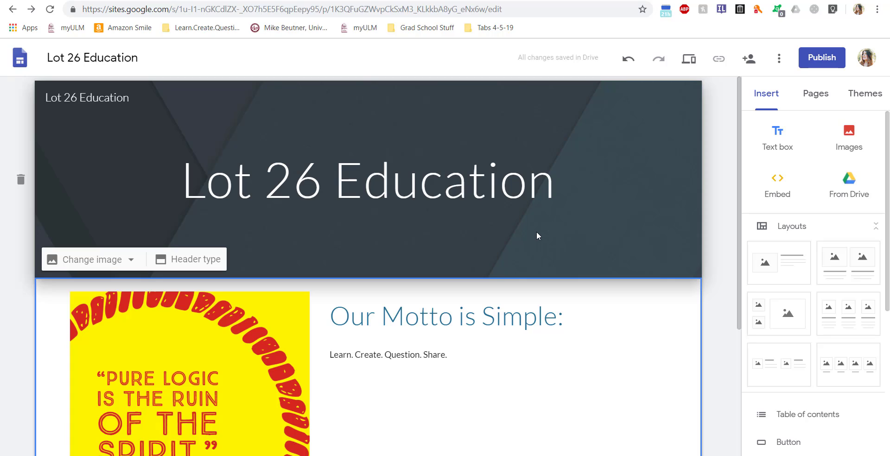
{"action": "left_click", "coordinate": [821, 95]}
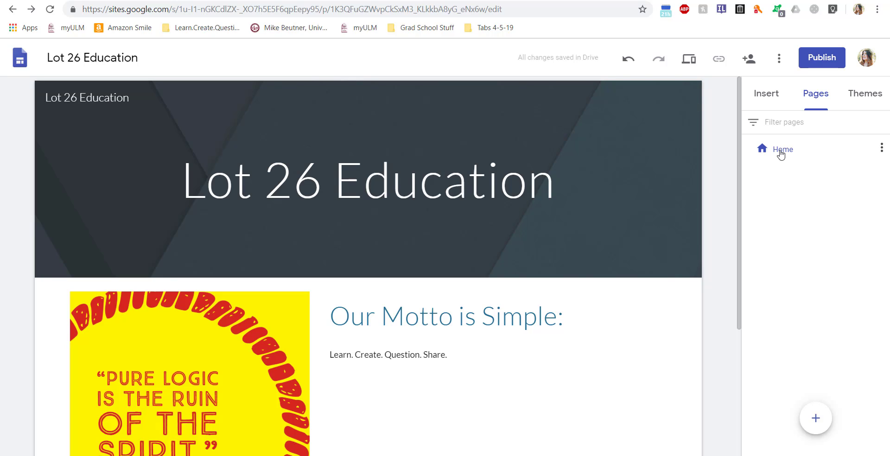
{"action": "left_click", "coordinate": [881, 148]}
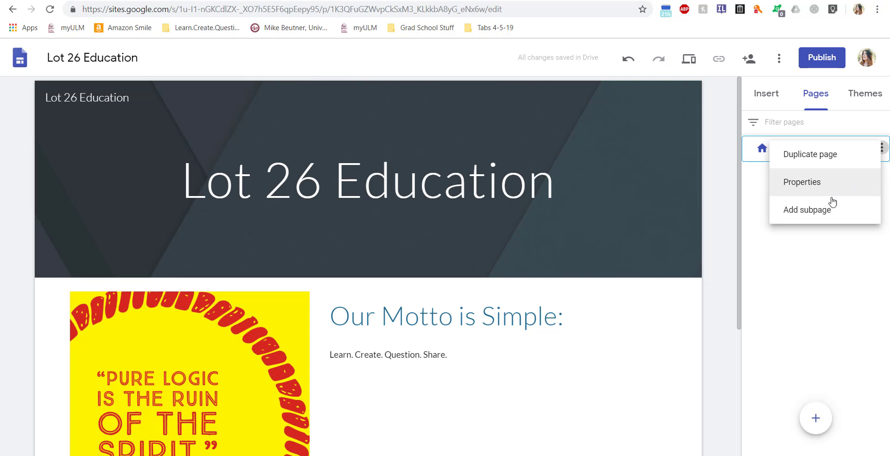
{"action": "left_click", "coordinate": [821, 214]}
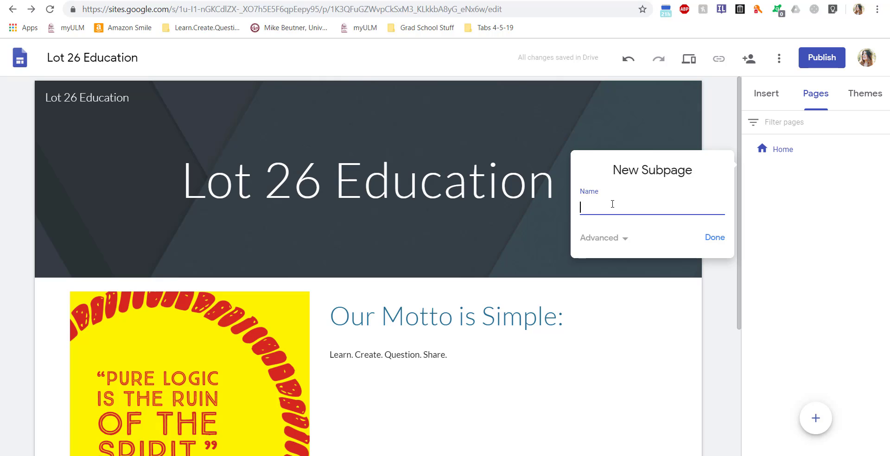
{"action": "type", "text": "Educational Activities"}
{"action": "left_click", "coordinate": [626, 242]}
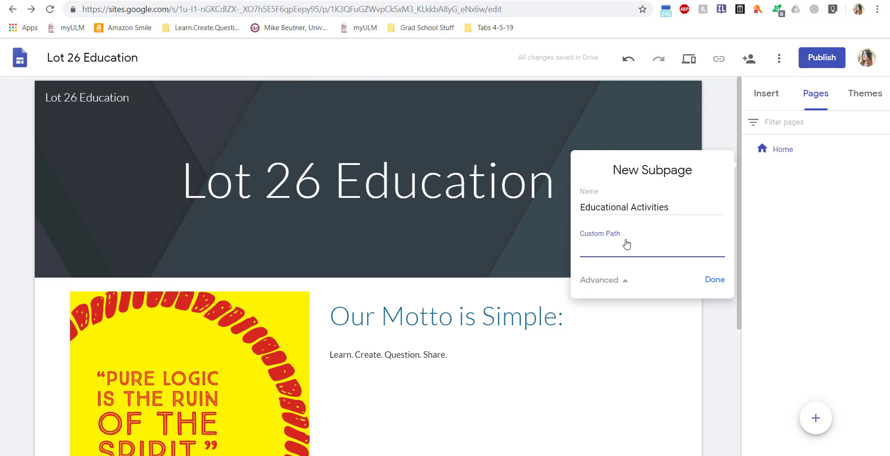
{"action": "left_click", "coordinate": [625, 283]}
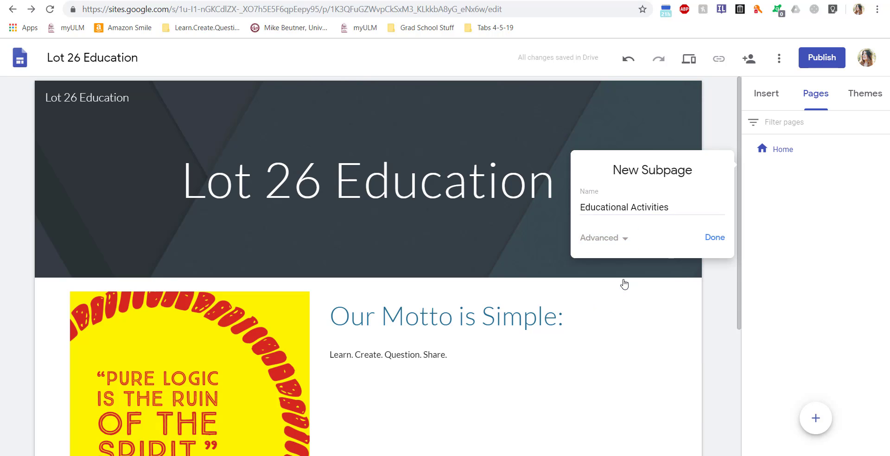
{"action": "left_click", "coordinate": [714, 240]}
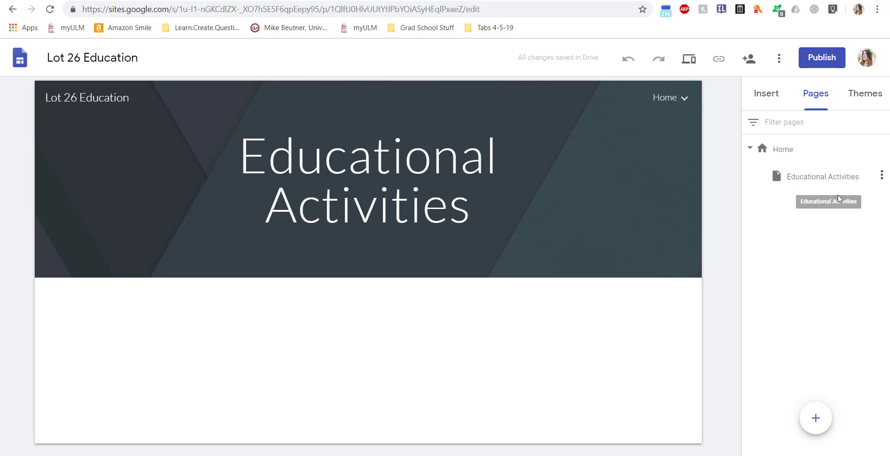
- Check the title of the Sugar History activity on the H5P site and return to the Google Sites editor
{"action": "left_click", "coordinate": [771, 100]}
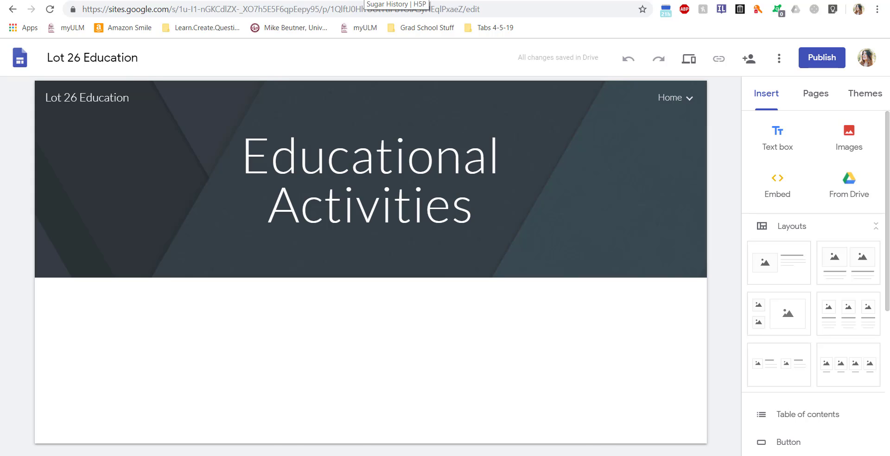
{"action": "left_click", "coordinate": [403, 1]}
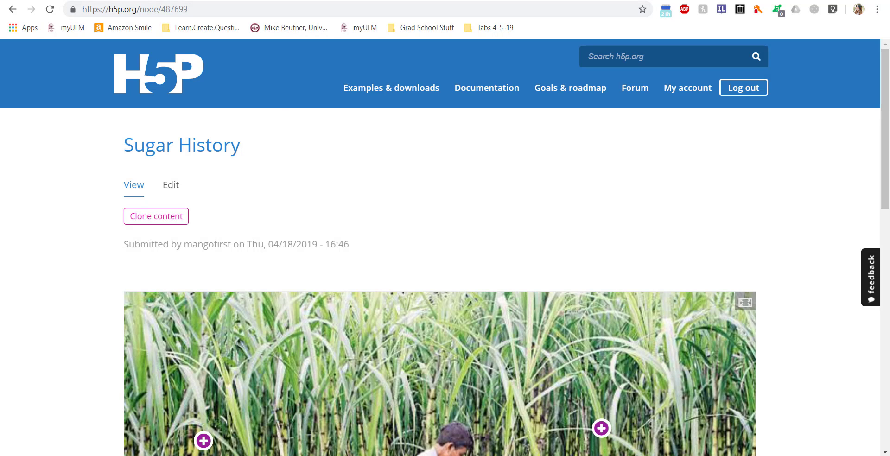
{"action": "key", "text": "ctrl+shift+Tab"}
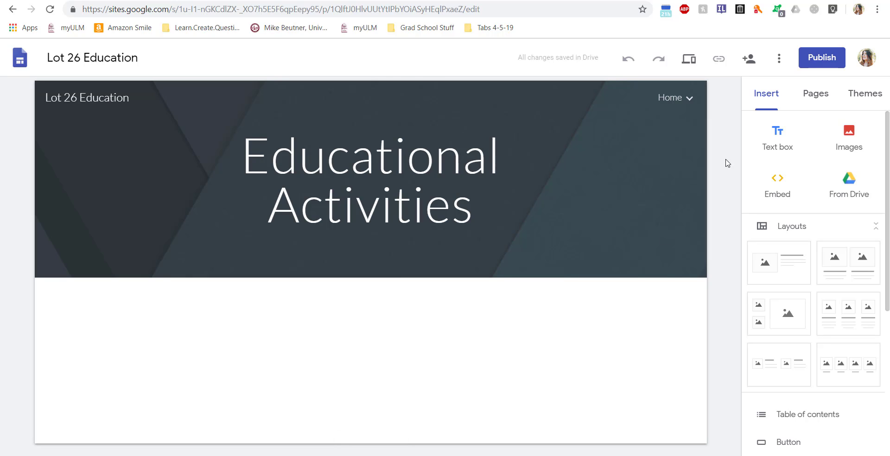
- Start a new subpage under Educational Activities and enter "Sugar History" as its name
{"action": "left_click", "coordinate": [820, 95]}
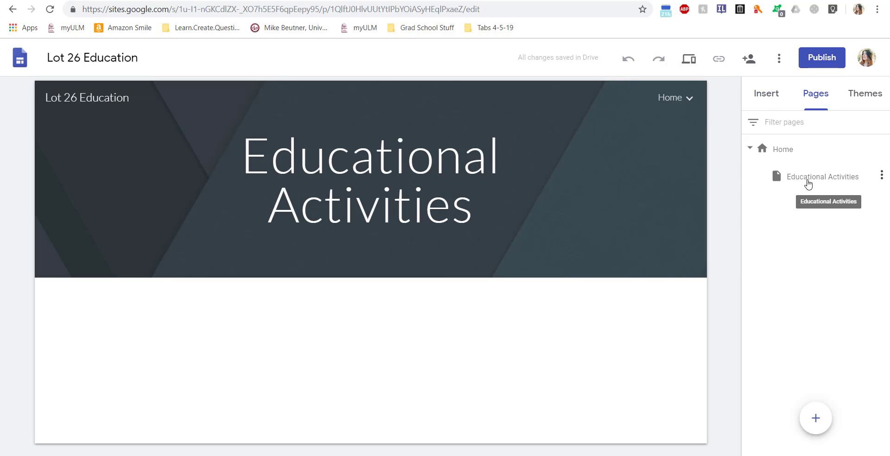
{"action": "left_click", "coordinate": [882, 177]}
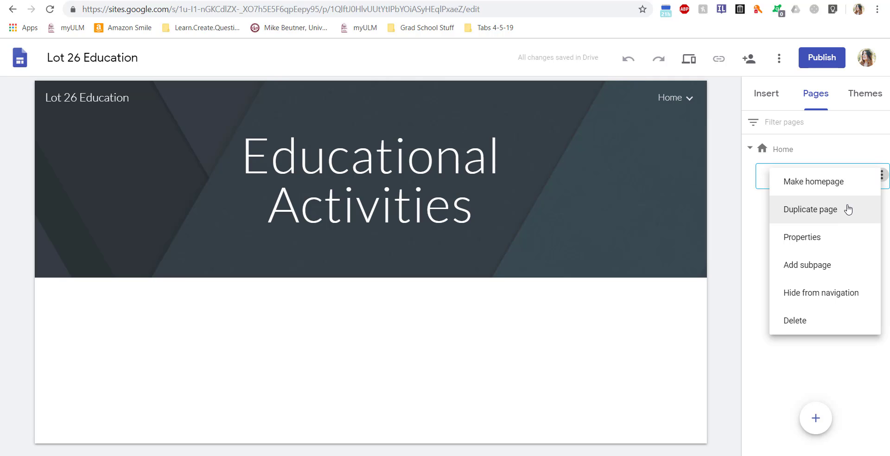
{"action": "left_click", "coordinate": [806, 267]}
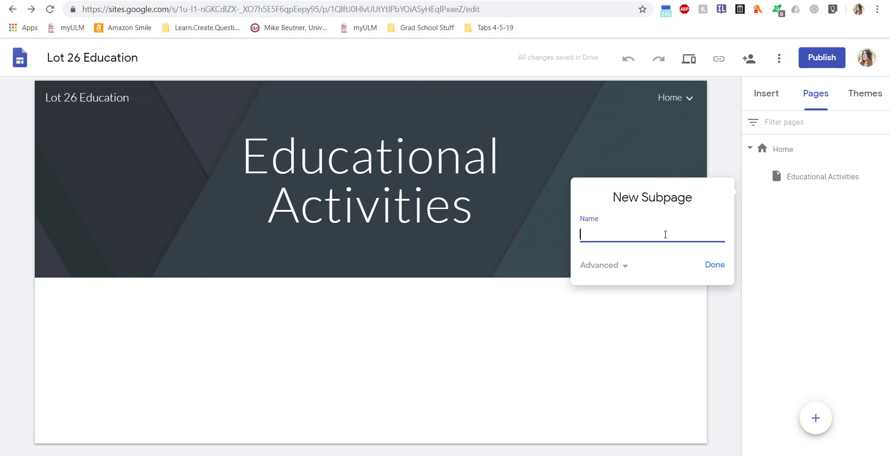
{"action": "type", "text": "Sugar History"}
{"action": "left_click", "coordinate": [611, 149]}
{"action": "right_click", "coordinate": [653, 208]}
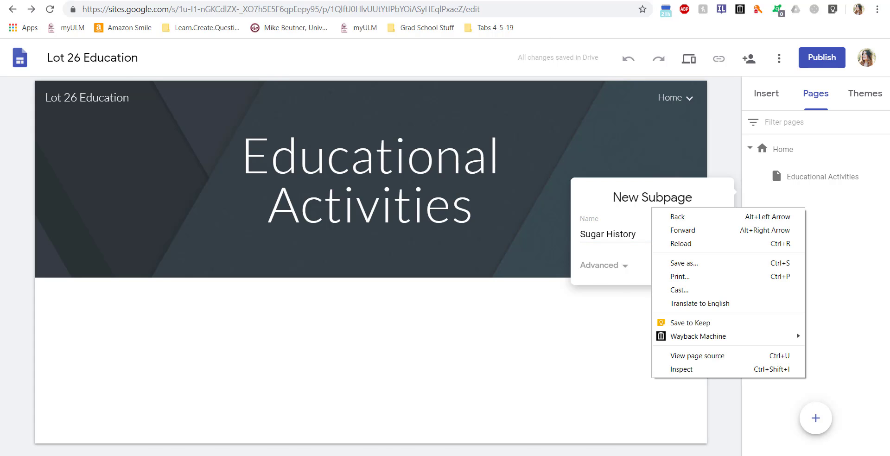
- Switch to the H5P site and examine the Sugar History activity page, including its hotspot image and embed option
{"action": "key", "text": "ctrl+Tab"}
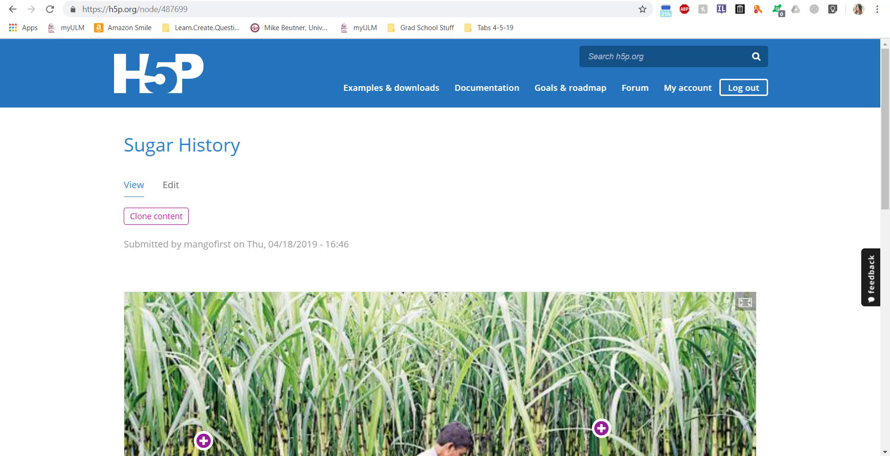
{"action": "scroll", "coordinate": [362, 263], "scroll_direction": "down", "scroll_amount": 4}
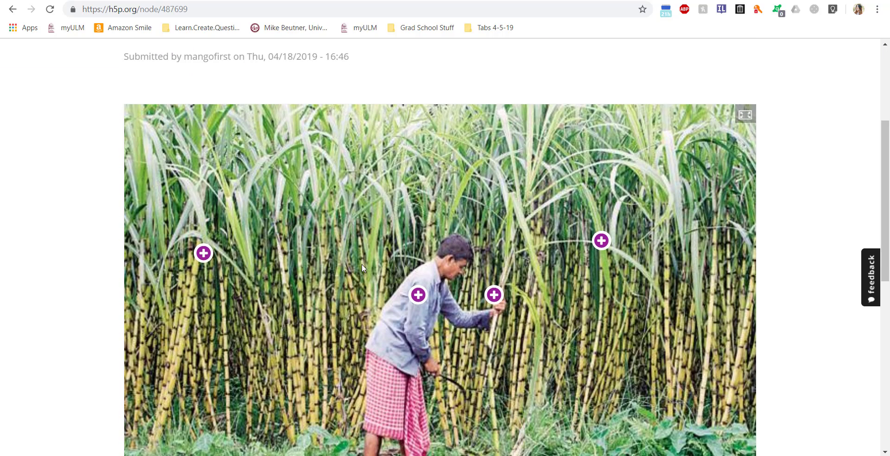
{"action": "scroll", "coordinate": [362, 265], "scroll_direction": "down", "scroll_amount": 5}
{"action": "scroll", "coordinate": [362, 268], "scroll_direction": "up", "scroll_amount": 10}
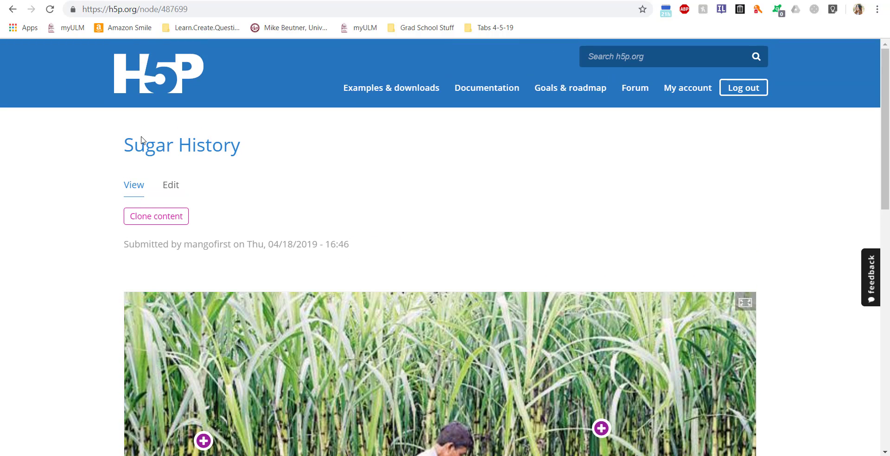
{"action": "left_click", "coordinate": [12, 10]}
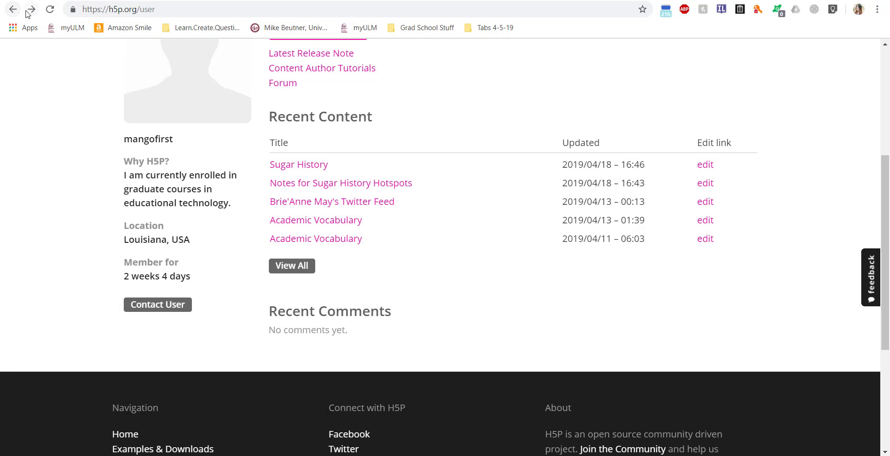
{"action": "left_click", "coordinate": [31, 9]}
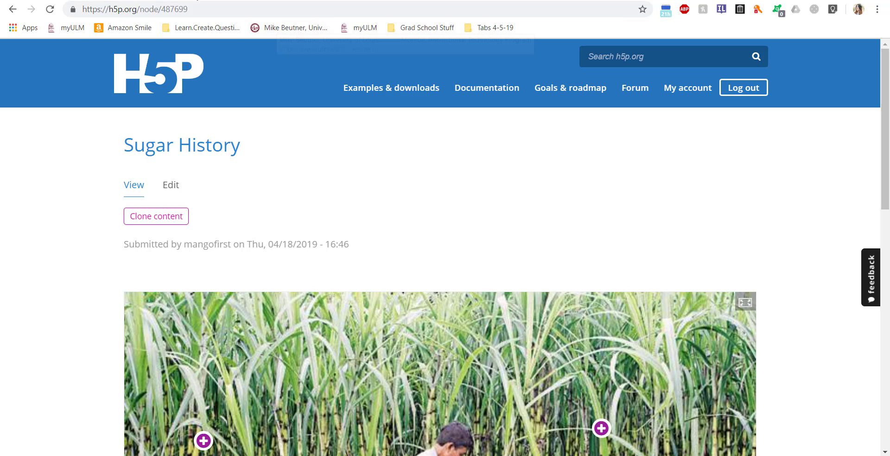
{"action": "scroll", "coordinate": [376, 198], "scroll_direction": "down", "scroll_amount": 7}
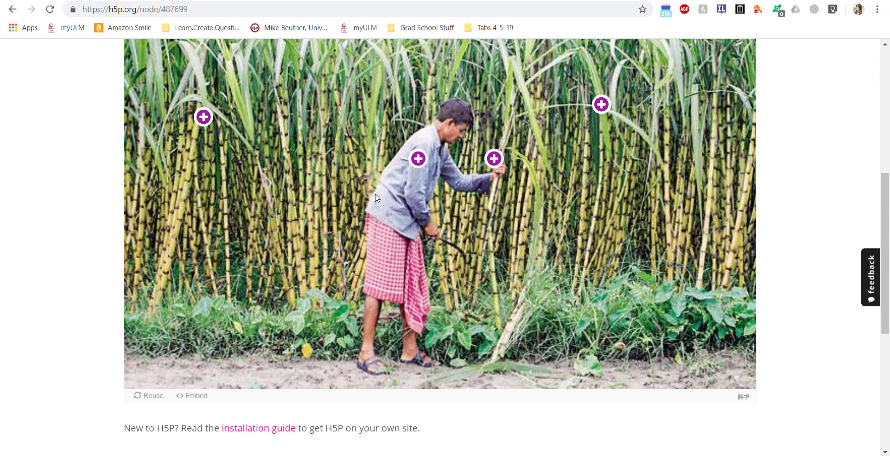
{"action": "scroll", "coordinate": [375, 198], "scroll_direction": "up", "scroll_amount": 7}
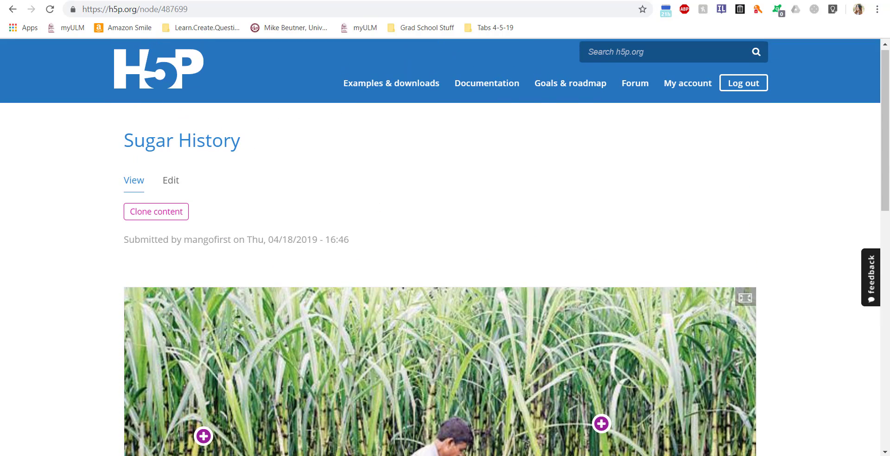
- Return to Google Sites, extend the new subpage's name to "Sugar History Hotspot" and create the page
{"action": "key", "text": "ctrl+Tab"}
{"action": "left_click", "coordinate": [652, 235]}
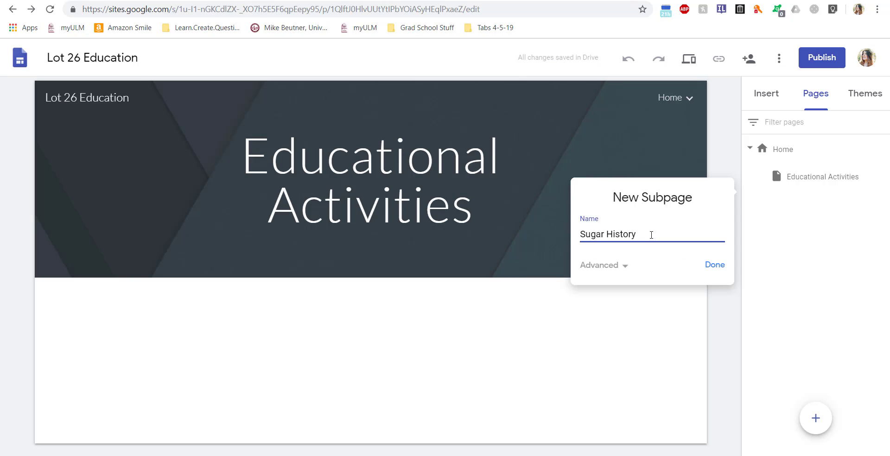
{"action": "type", "text": "Hotspot"}
{"action": "left_click", "coordinate": [712, 266]}
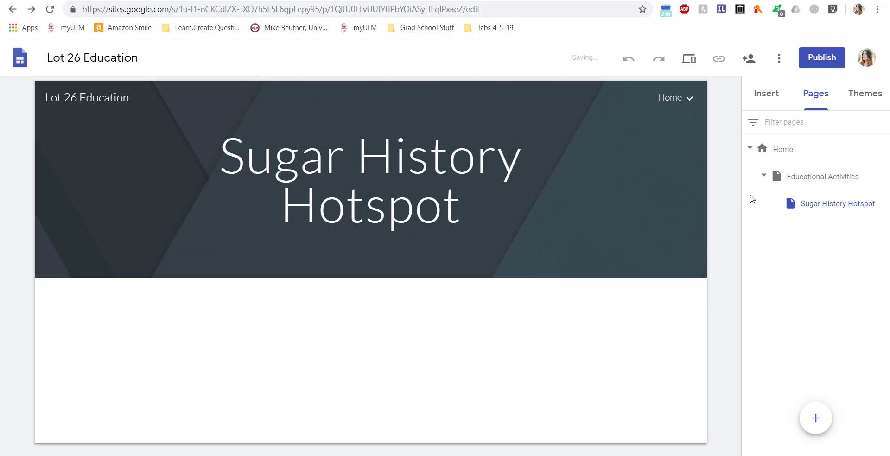
- Change the Educational Activities page's header image to the red geometric triangle pattern from the gallery
{"action": "left_click", "coordinate": [804, 187]}
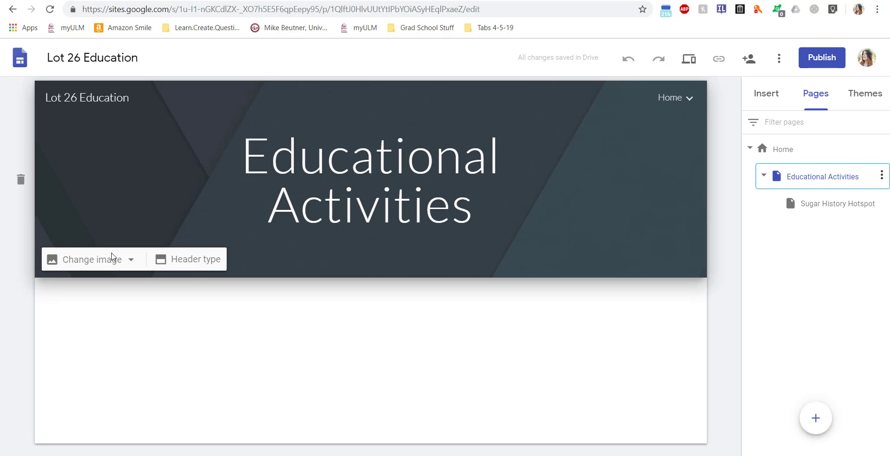
{"action": "left_click", "coordinate": [87, 259]}
{"action": "left_click", "coordinate": [91, 326]}
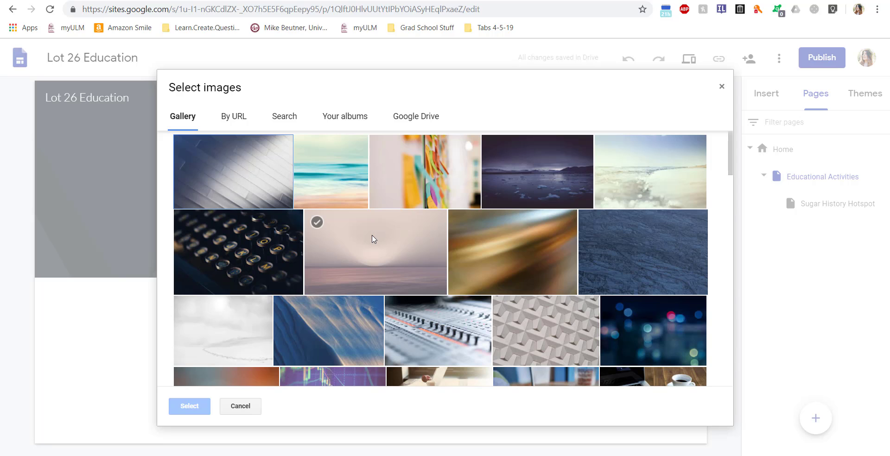
{"action": "scroll", "coordinate": [373, 238], "scroll_direction": "down", "scroll_amount": 20}
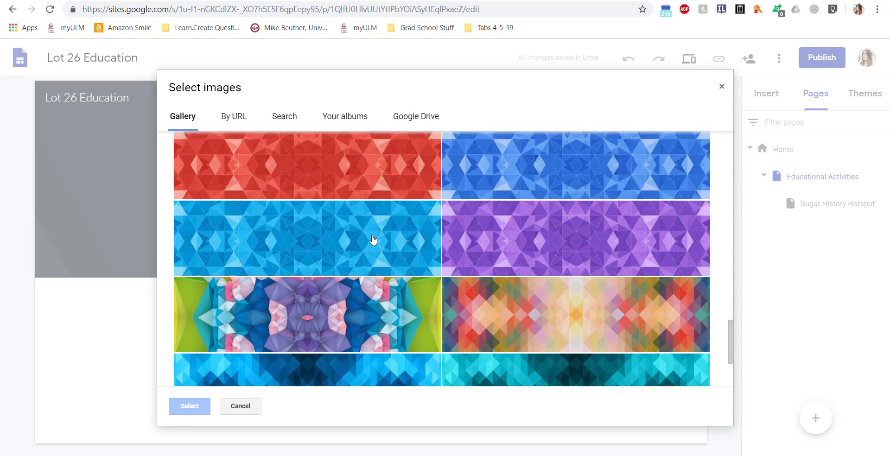
{"action": "scroll", "coordinate": [373, 238], "scroll_direction": "down", "scroll_amount": 3}
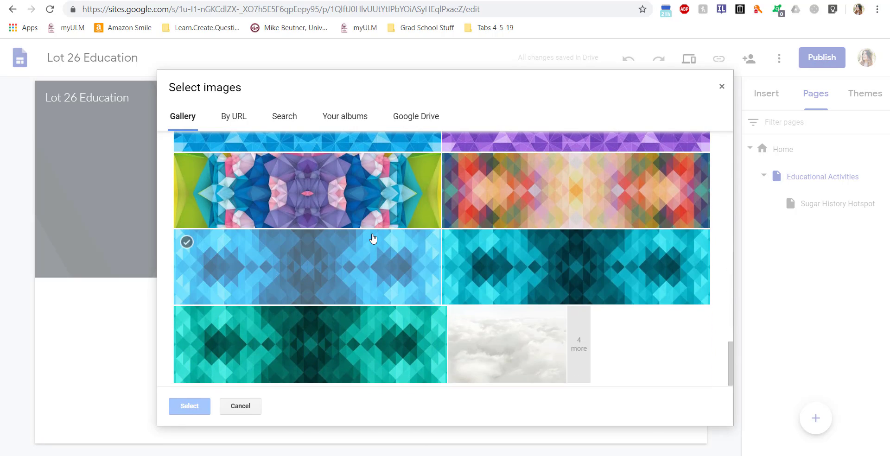
{"action": "scroll", "coordinate": [374, 239], "scroll_direction": "up", "scroll_amount": 10}
{"action": "scroll", "coordinate": [373, 239], "scroll_direction": "down", "scroll_amount": 6}
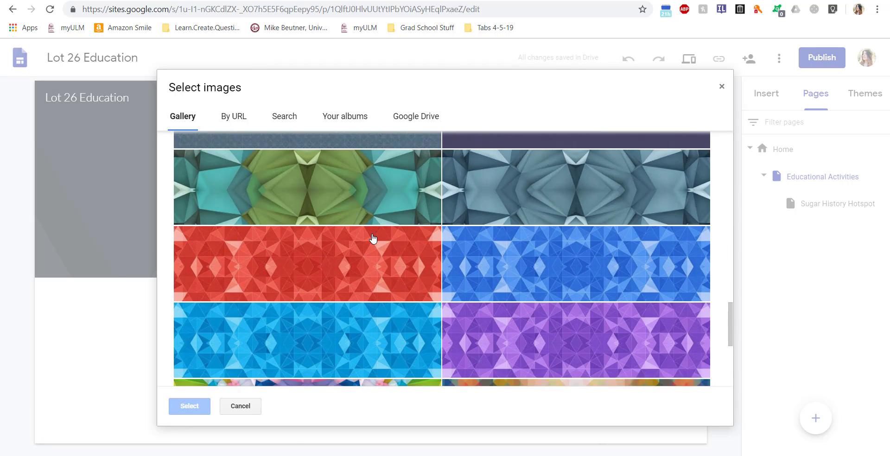
{"action": "scroll", "coordinate": [373, 239], "scroll_direction": "down", "scroll_amount": 1}
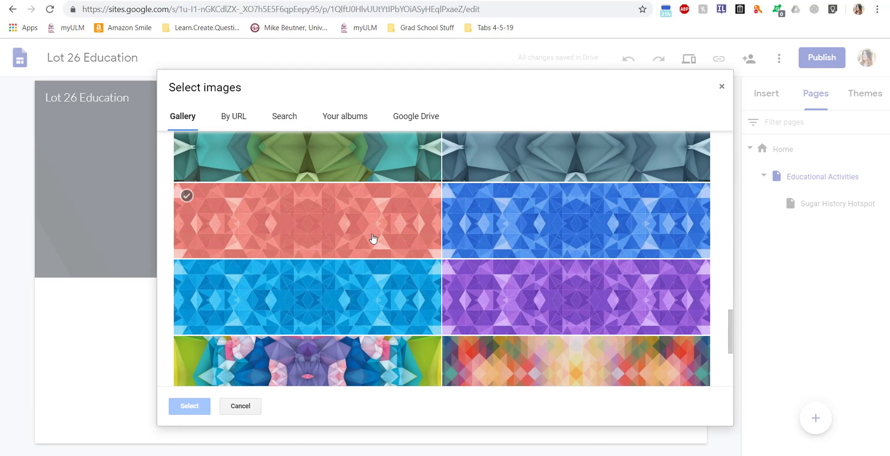
{"action": "left_click", "coordinate": [341, 210]}
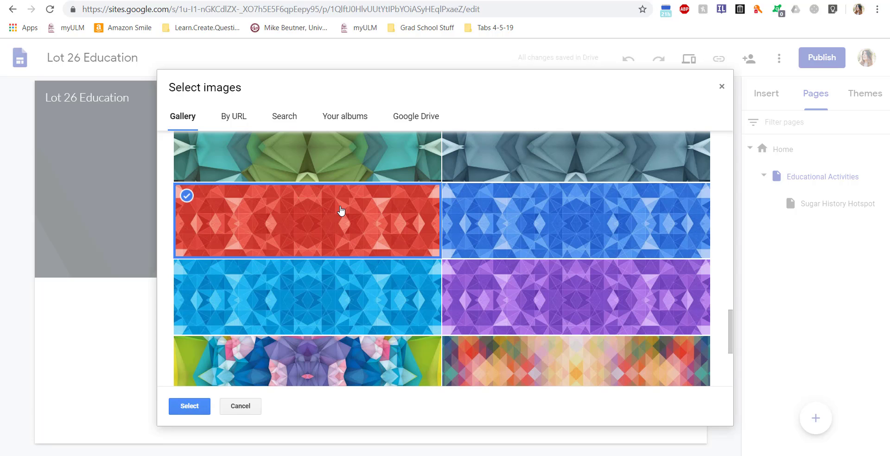
{"action": "left_click", "coordinate": [190, 406]}
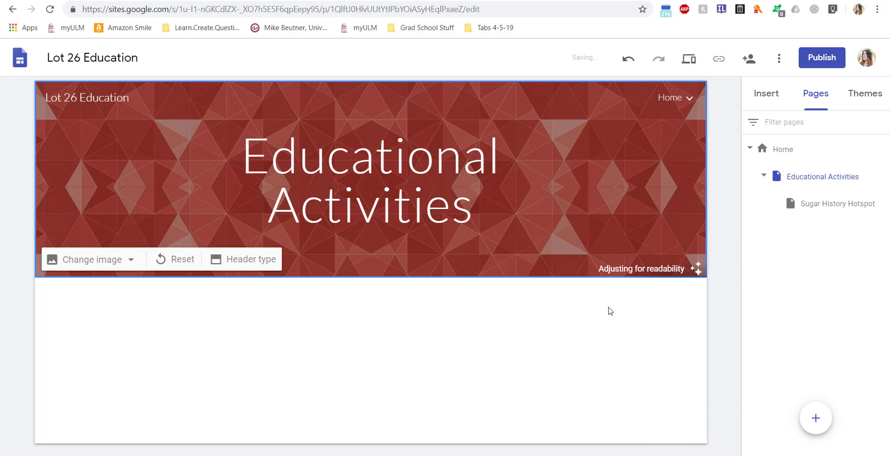
- Open the Sugar History Hotspot page and start embedding content from the web on it
{"action": "mouse_move", "coordinate": [862, 204]}
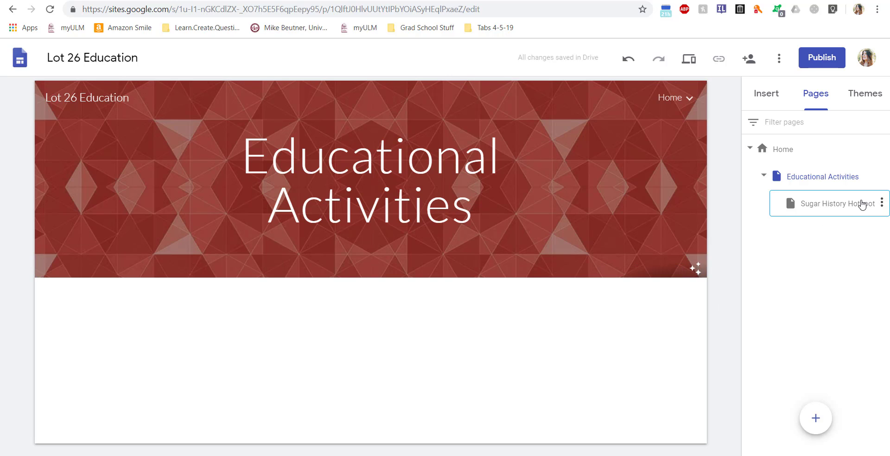
{"action": "left_click", "coordinate": [845, 204]}
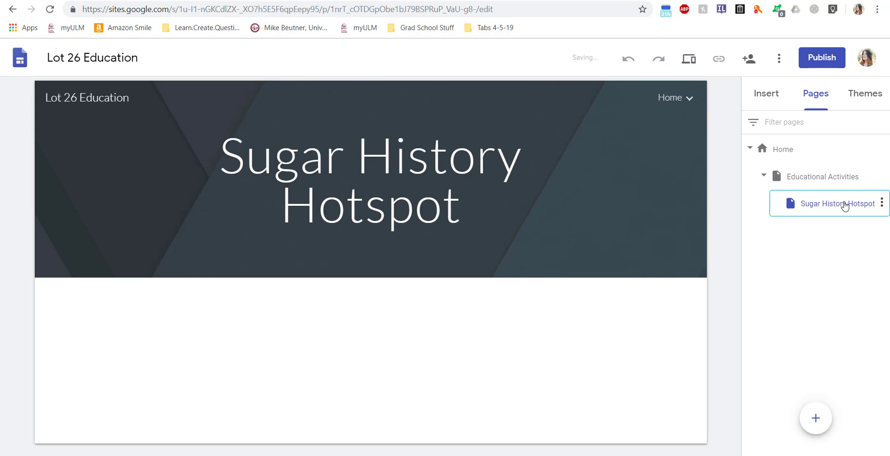
{"action": "mouse_move", "coordinate": [572, 119]}
{"action": "left_click", "coordinate": [763, 94]}
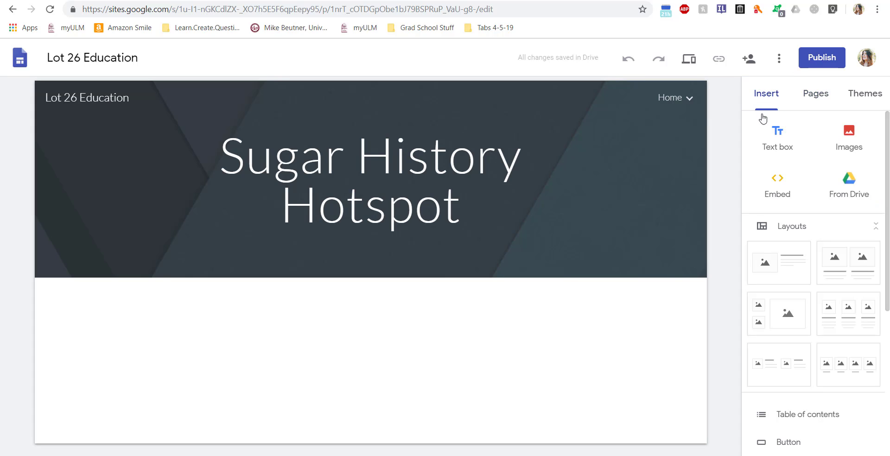
{"action": "left_click", "coordinate": [780, 188]}
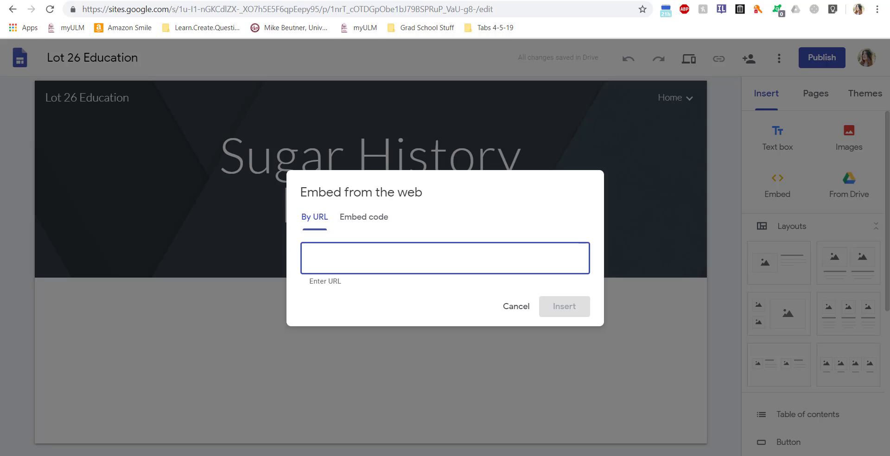
- Switch to the H5P site and copy the embed code of the Sugar History activity
{"action": "key", "text": "ctrl+Tab"}
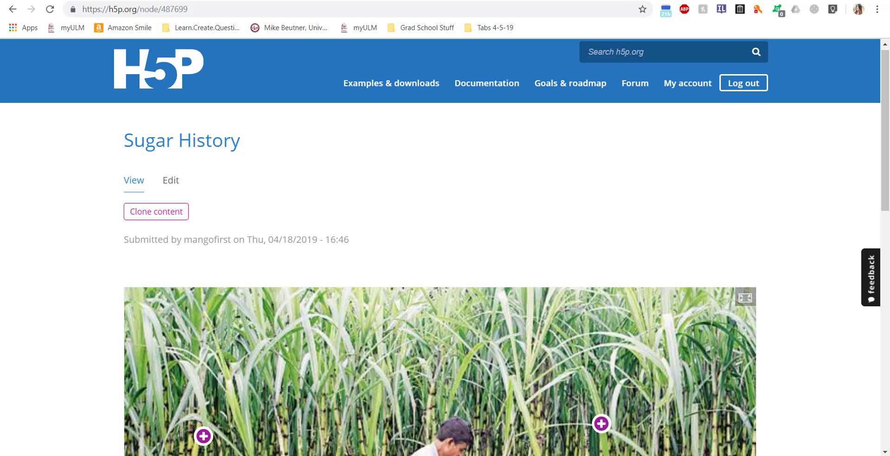
{"action": "scroll", "coordinate": [463, 204], "scroll_direction": "down", "scroll_amount": 3}
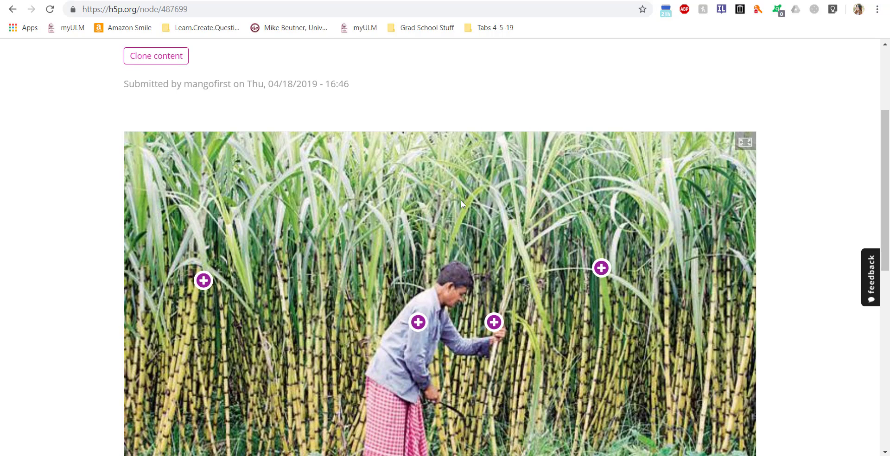
{"action": "scroll", "coordinate": [462, 204], "scroll_direction": "down", "scroll_amount": 5}
{"action": "scroll", "coordinate": [461, 200], "scroll_direction": "down", "scroll_amount": 2}
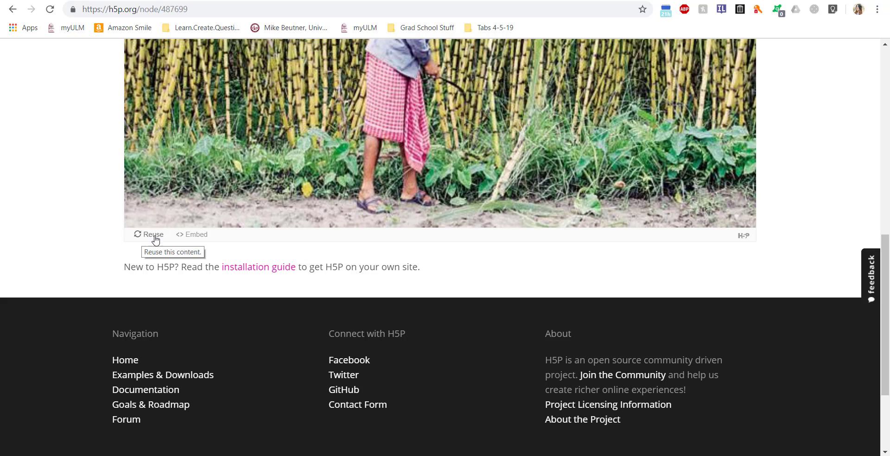
{"action": "left_click", "coordinate": [193, 238]}
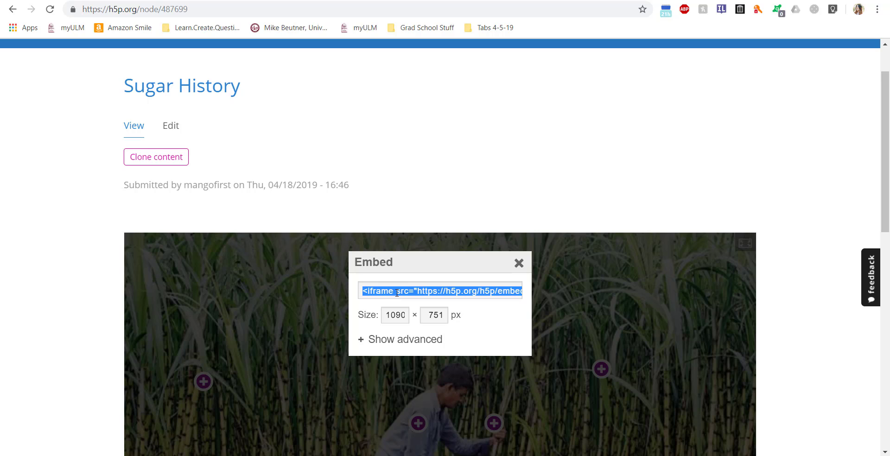
{"action": "right_click", "coordinate": [397, 293]}
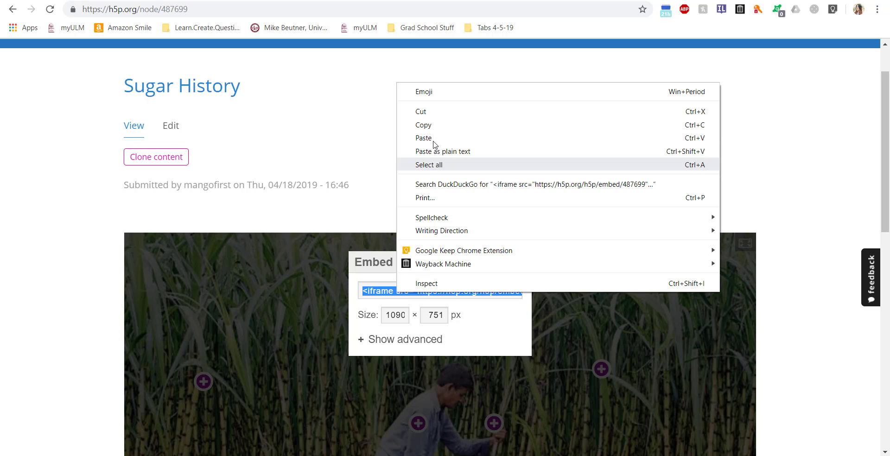
{"action": "left_click", "coordinate": [436, 123]}
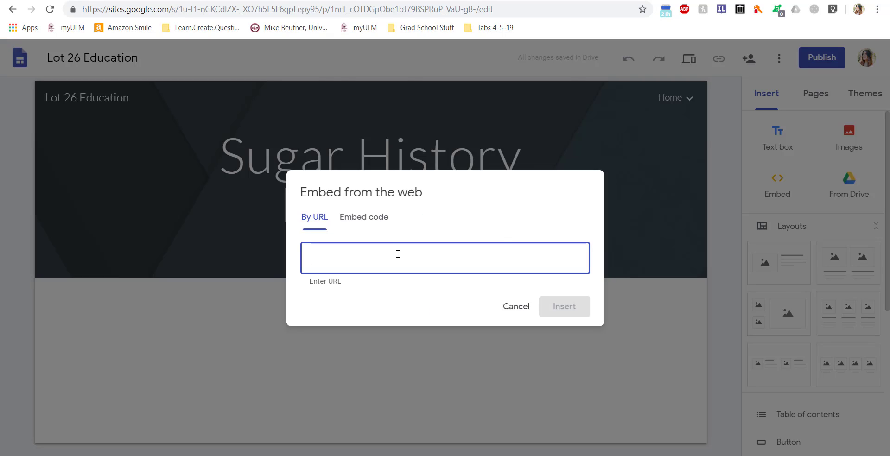
- Return to Google Sites, paste the H5P iframe code as embed code, check the preview and insert the activity on the page
{"action": "left_click", "coordinate": [365, 221]}
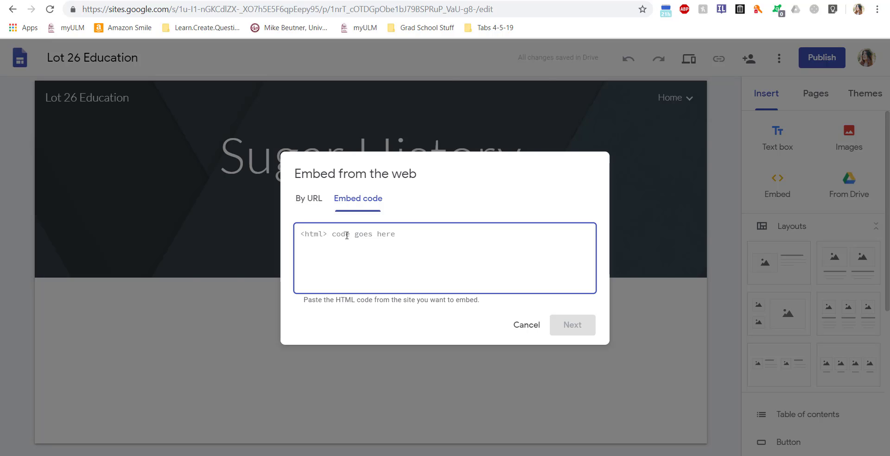
{"action": "type", "text": "<iframe src=\"https://h5p.org/h5p/embed/487699\" width=\"700\" height=\"751\" frameborder=\"0\" allowfullscreen=\"allowfullscreen\"></iframe><script src=\"https://h5p.org/sites/all/modules/h5p/library/js/h5p-resizer.js\" charset=\"UTF-8\"></script>"}
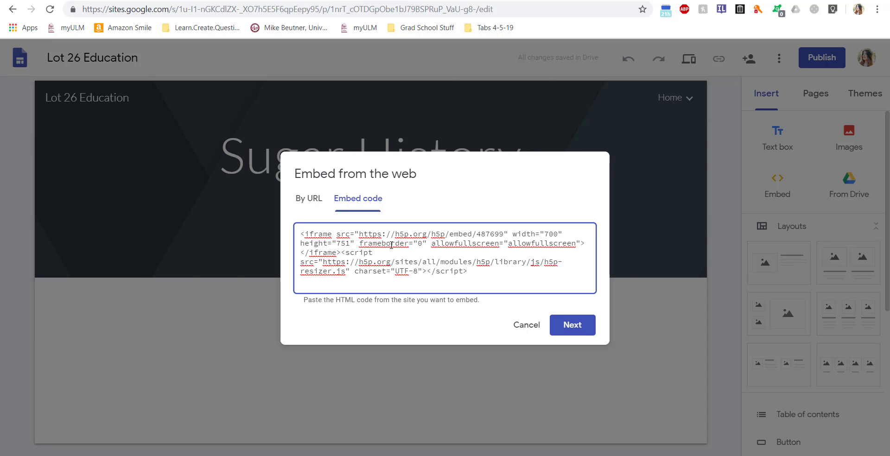
{"action": "right_click", "coordinate": [488, 277]}
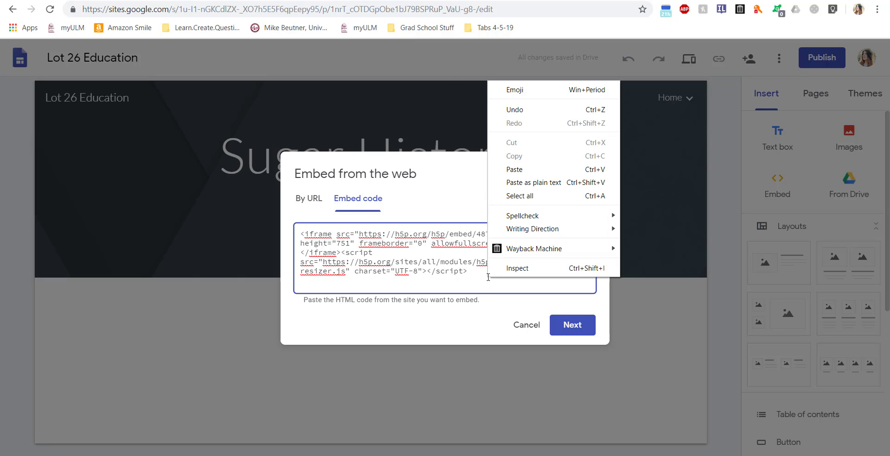
{"action": "left_click", "coordinate": [420, 286]}
{"action": "left_click", "coordinate": [575, 330]}
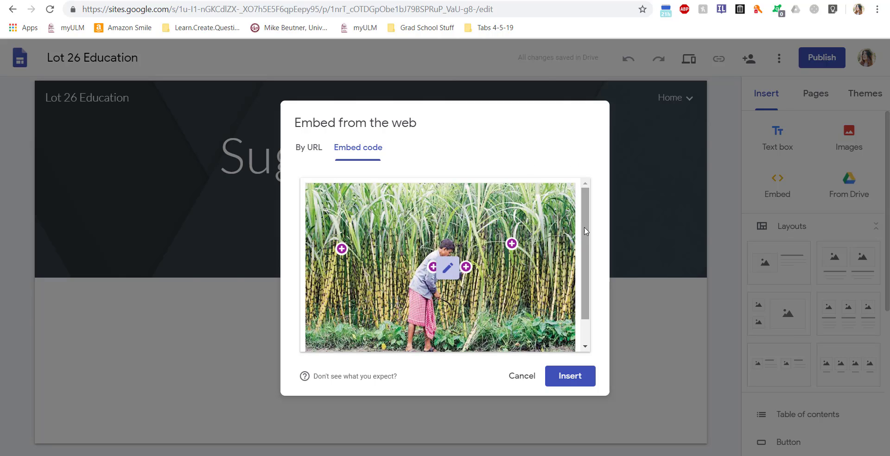
{"action": "left_click_drag", "start_coordinate": [587, 232], "coordinate": [590, 261]}
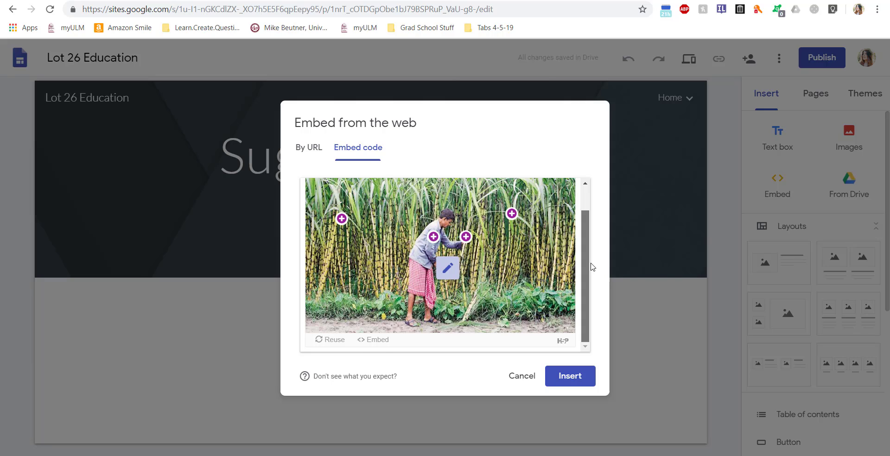
{"action": "left_click_drag", "start_coordinate": [591, 249], "coordinate": [594, 225]}
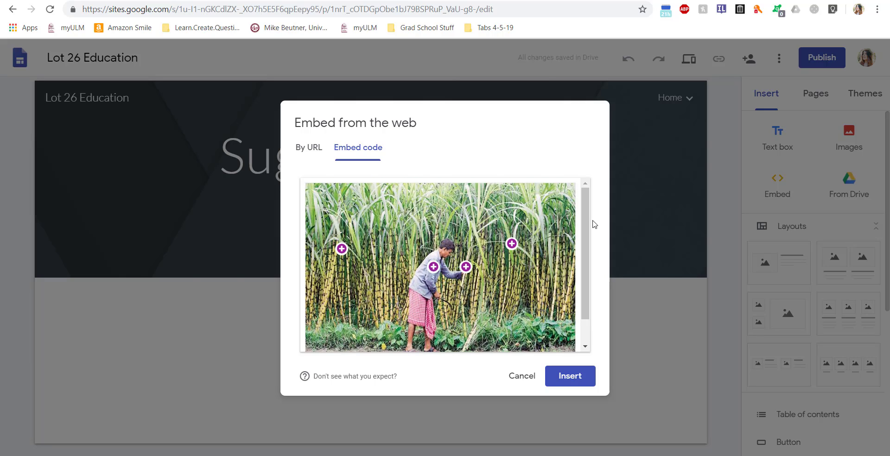
{"action": "left_click", "coordinate": [569, 379]}
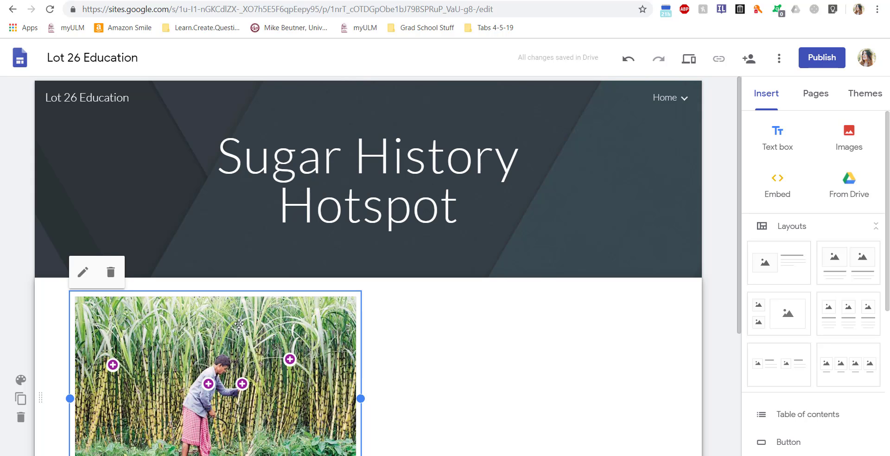
- Move the embedded sugar cane hotspot activity to the horizontal centre of its page section
{"action": "left_click_drag", "start_coordinate": [225, 324], "coordinate": [390, 336]}
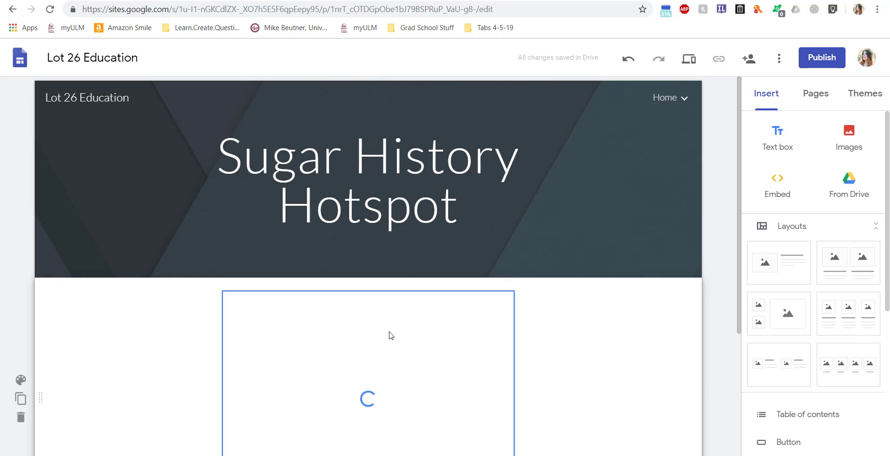
{"action": "left_click", "coordinate": [314, 175]}
{"action": "left_click", "coordinate": [562, 318]}
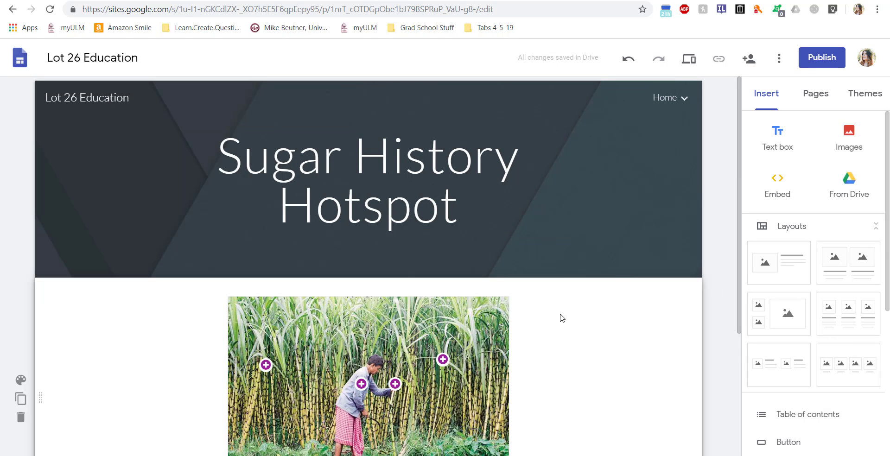
{"action": "scroll", "coordinate": [562, 318], "scroll_direction": "down", "scroll_amount": 2}
{"action": "scroll", "coordinate": [562, 318], "scroll_direction": "up", "scroll_amount": 2}
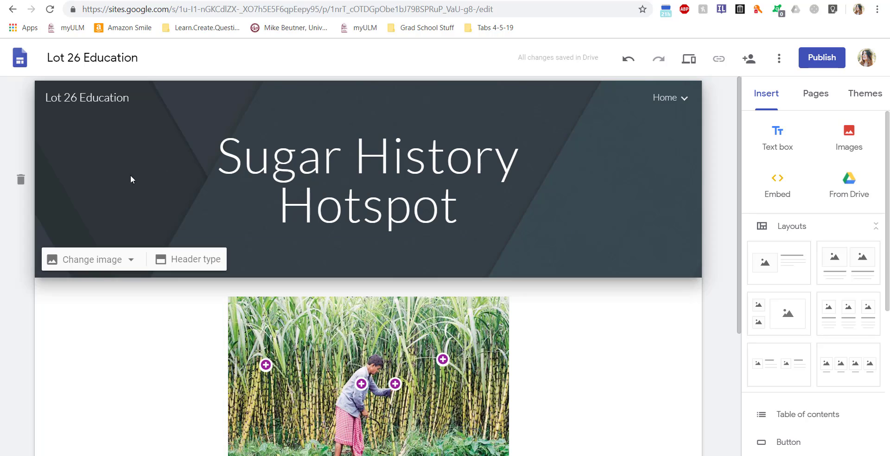
{"action": "left_click", "coordinate": [91, 261]}
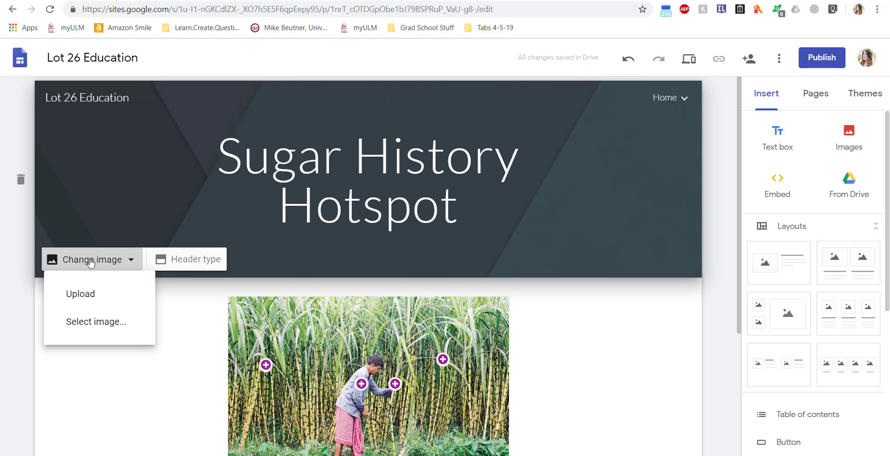
{"action": "left_click", "coordinate": [87, 296]}
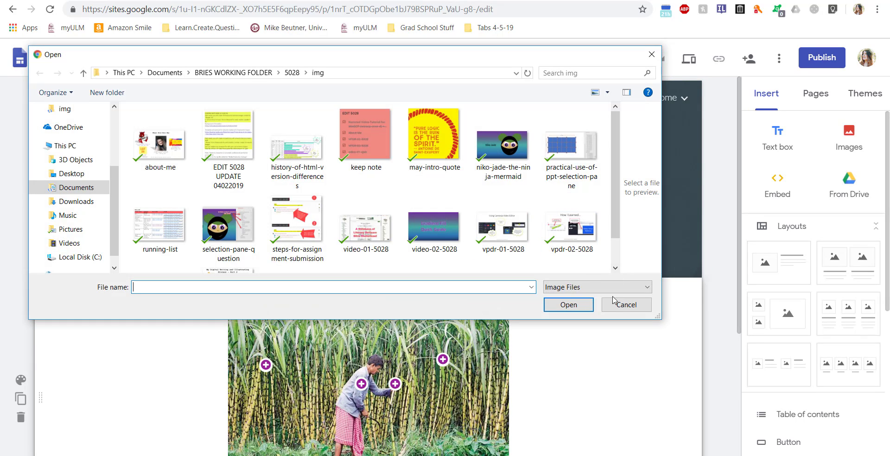
{"action": "left_click", "coordinate": [619, 305]}
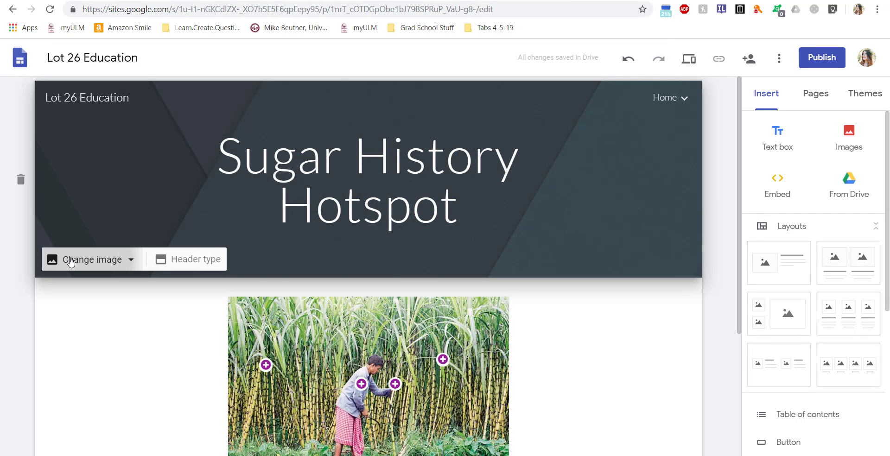
- Change the Sugar History Hotspot page's header image to the blue-grey chevron pattern from the gallery
{"action": "left_click", "coordinate": [71, 254]}
{"action": "left_click", "coordinate": [113, 262]}
{"action": "left_click", "coordinate": [99, 324]}
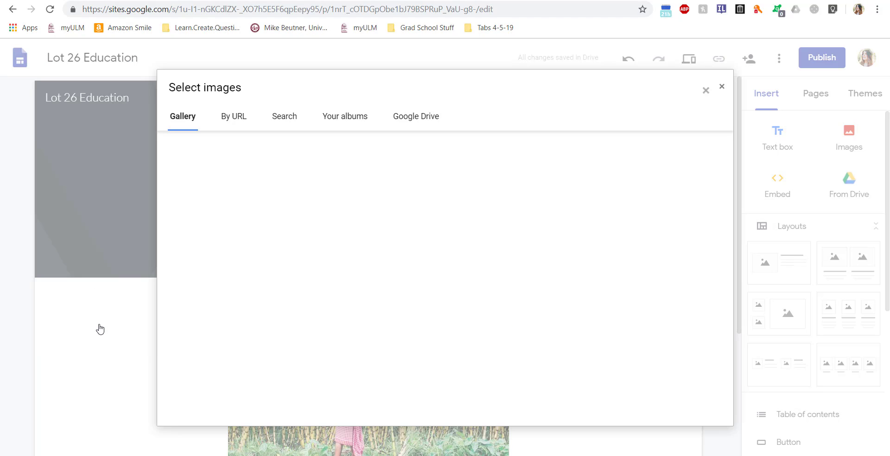
{"action": "scroll", "coordinate": [479, 317], "scroll_direction": "down", "scroll_amount": 3}
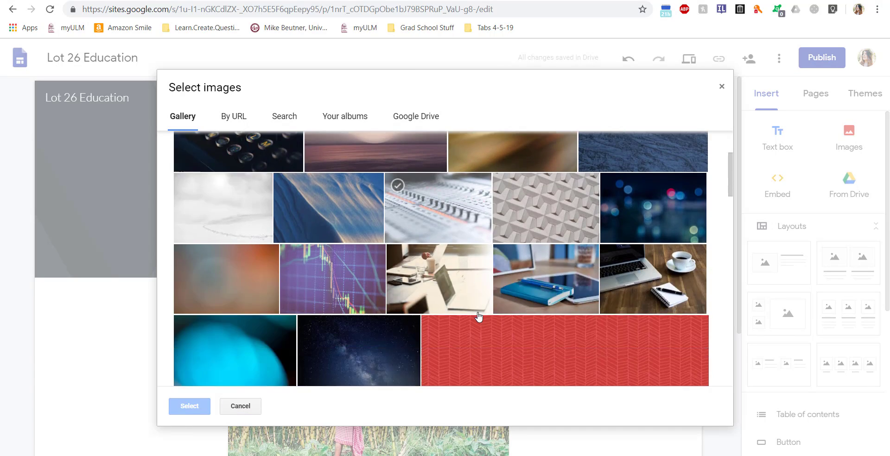
{"action": "scroll", "coordinate": [479, 317], "scroll_direction": "down", "scroll_amount": 10}
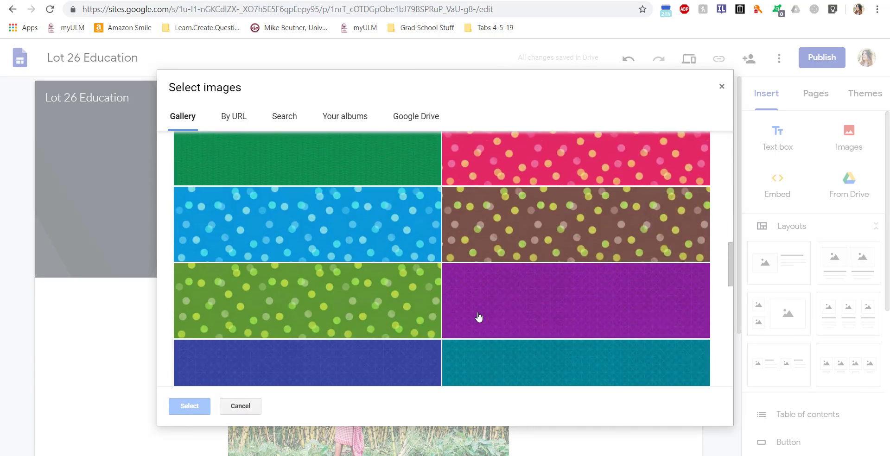
{"action": "scroll", "coordinate": [479, 317], "scroll_direction": "down", "scroll_amount": 2}
{"action": "scroll", "coordinate": [479, 317], "scroll_direction": "up", "scroll_amount": 10}
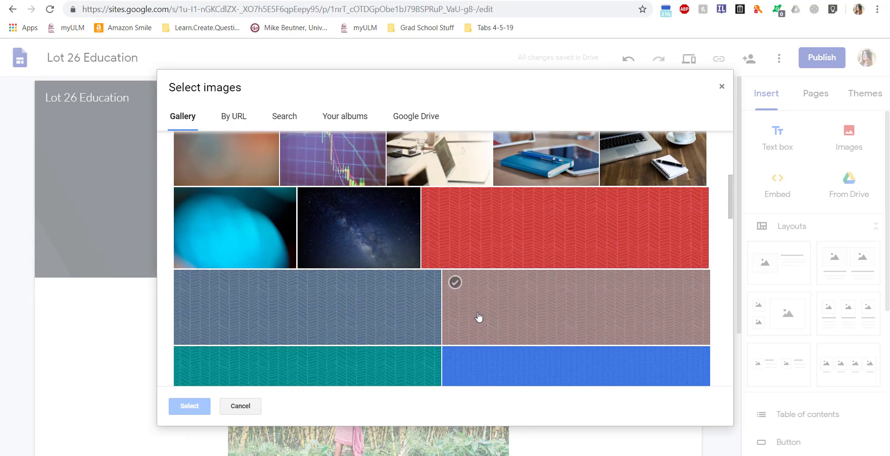
{"action": "scroll", "coordinate": [479, 317], "scroll_direction": "up", "scroll_amount": 1}
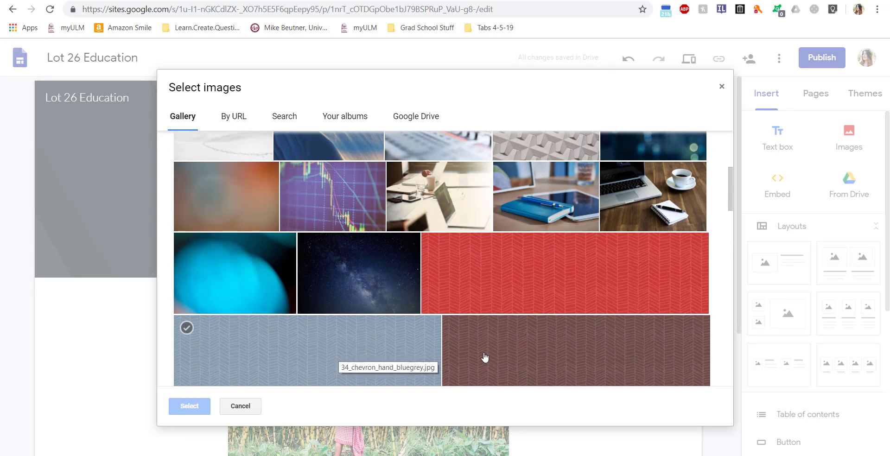
{"action": "left_click", "coordinate": [354, 355]}
{"action": "left_click", "coordinate": [189, 406]}
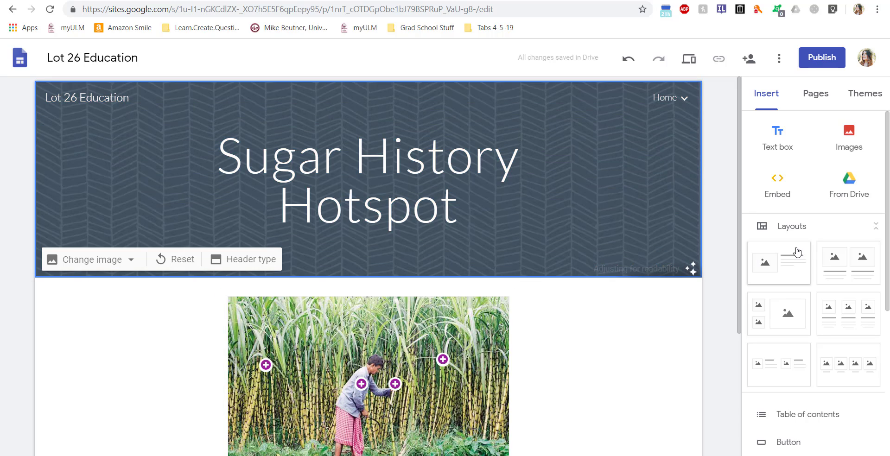
- Publish the site to the web with "lot26education" as its web address
{"action": "scroll", "coordinate": [687, 335], "scroll_direction": "down", "scroll_amount": 4}
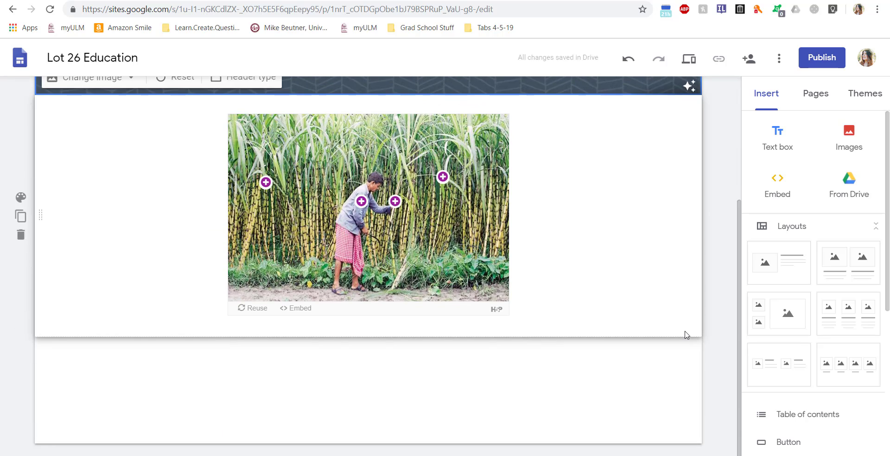
{"action": "scroll", "coordinate": [687, 335], "scroll_direction": "up", "scroll_amount": 4}
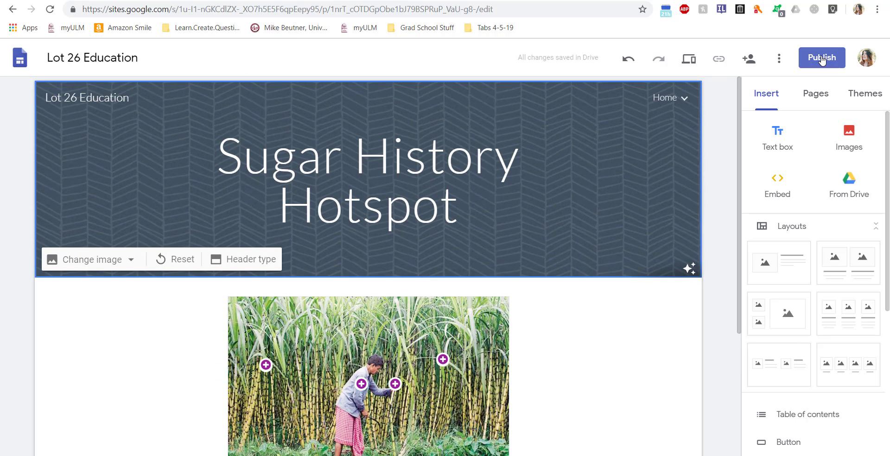
{"action": "left_click", "coordinate": [819, 60]}
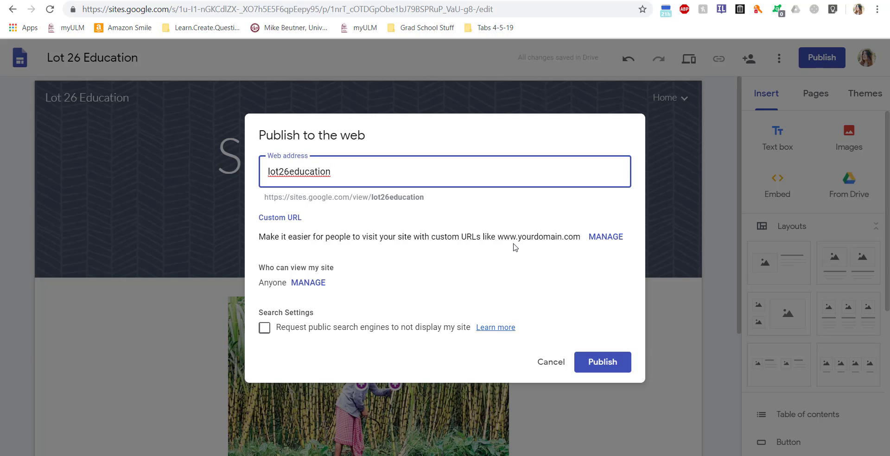
{"action": "left_click_drag", "start_coordinate": [332, 173], "coordinate": [427, 201]}
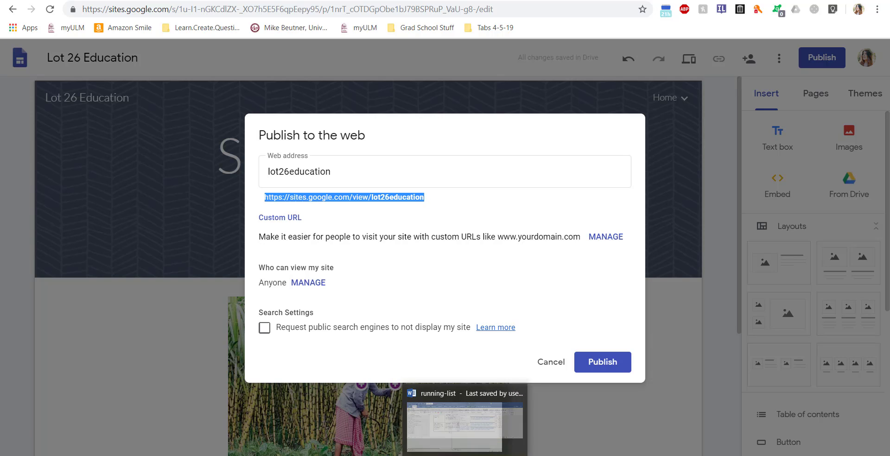
{"action": "mouse_move", "coordinate": [483, 455]}
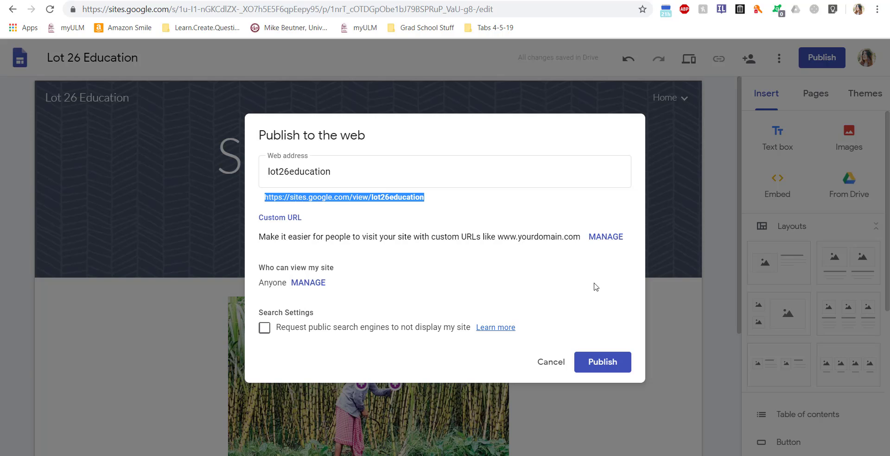
{"action": "left_click", "coordinate": [590, 361]}
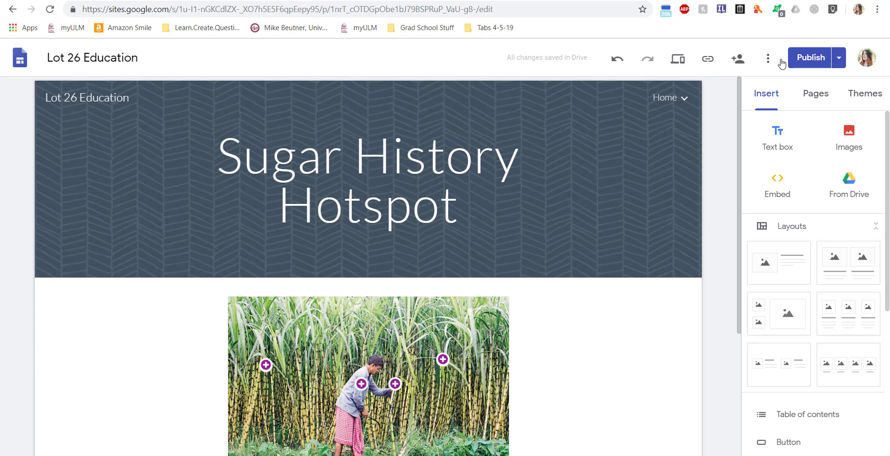
- View the published Lot 26 Education site at its Sugar History Hotspot page, reopening it from the editor
{"action": "left_click", "coordinate": [839, 58]}
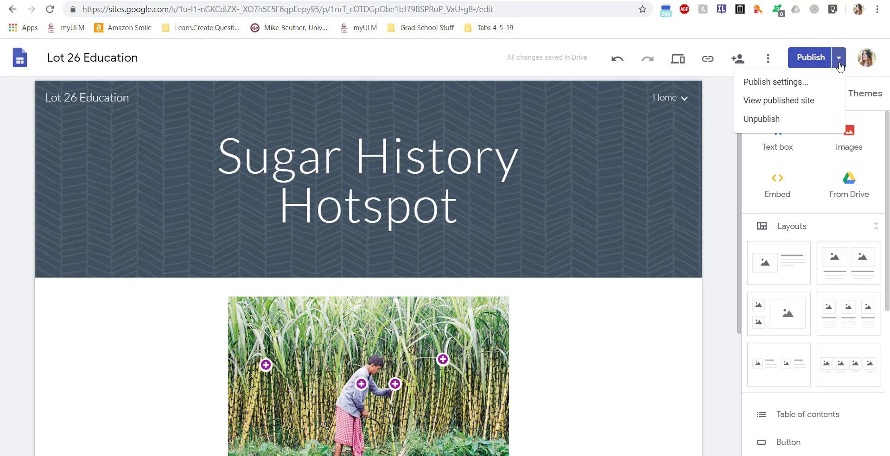
{"action": "left_click", "coordinate": [791, 106]}
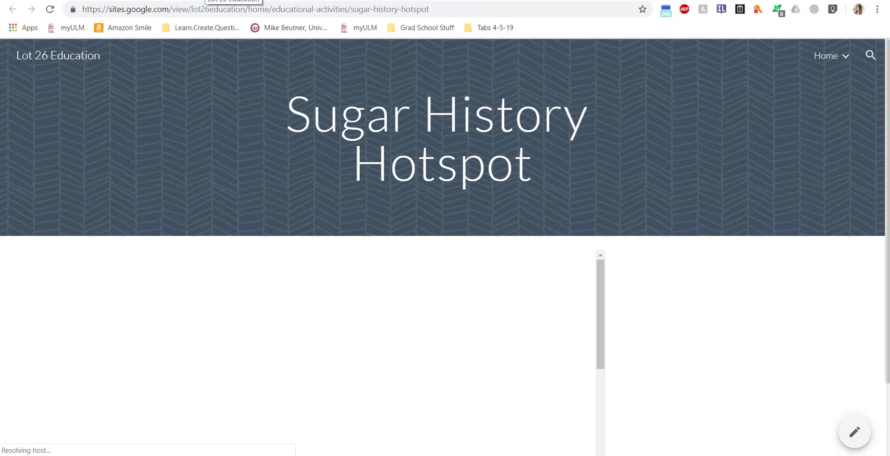
{"action": "left_click", "coordinate": [232, 0]}
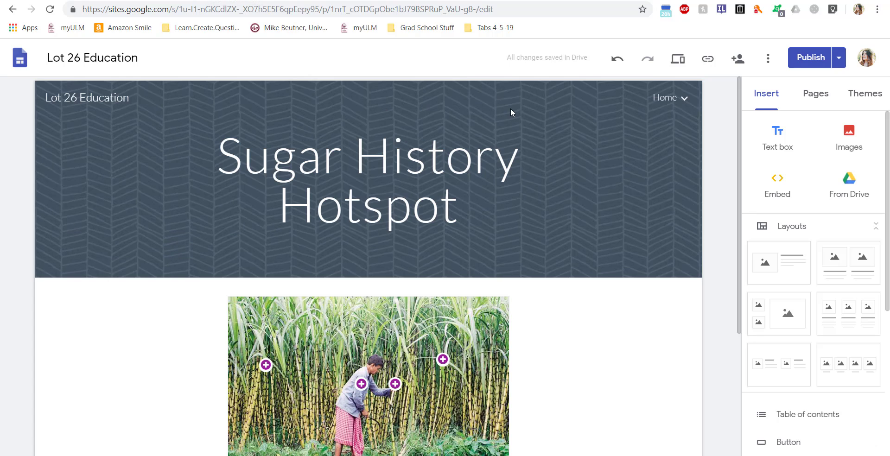
{"action": "left_click", "coordinate": [840, 57]}
{"action": "left_click", "coordinate": [840, 57]}
{"action": "left_click", "coordinate": [840, 59]}
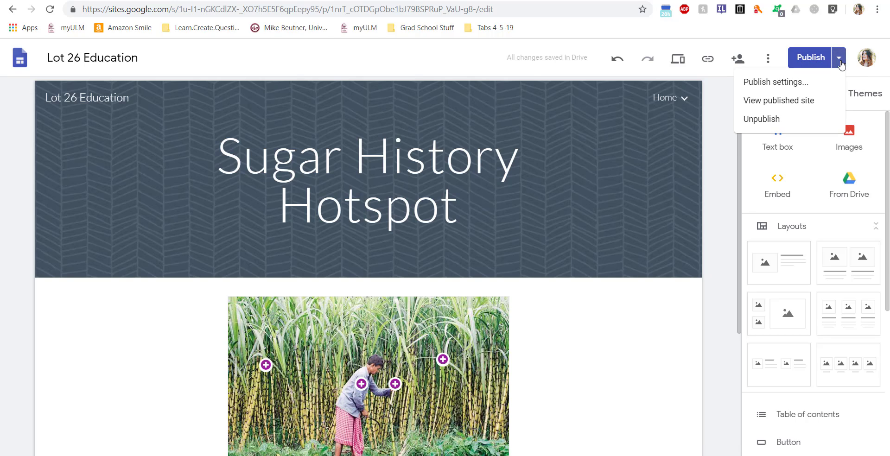
{"action": "left_click", "coordinate": [777, 101]}
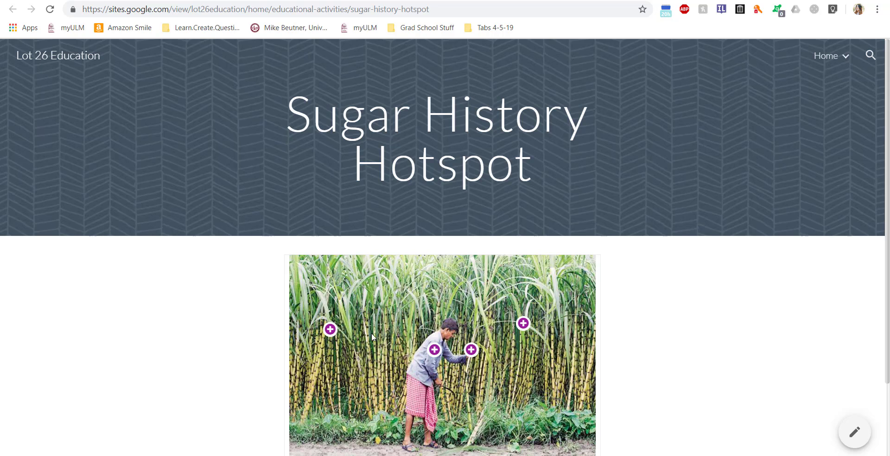
- Test the embedded sugar cane activity by opening and closing the leftmost hotspot and the hotspot on the worker's shirt
{"action": "left_click", "coordinate": [330, 329]}
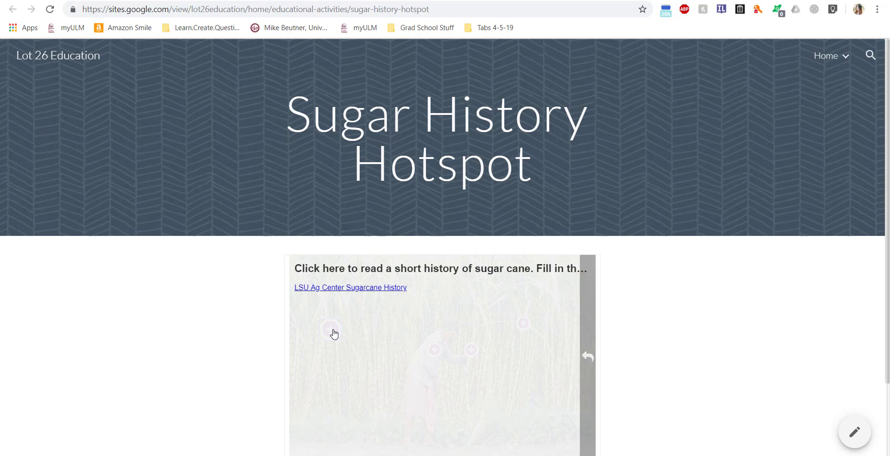
{"action": "left_click", "coordinate": [588, 357]}
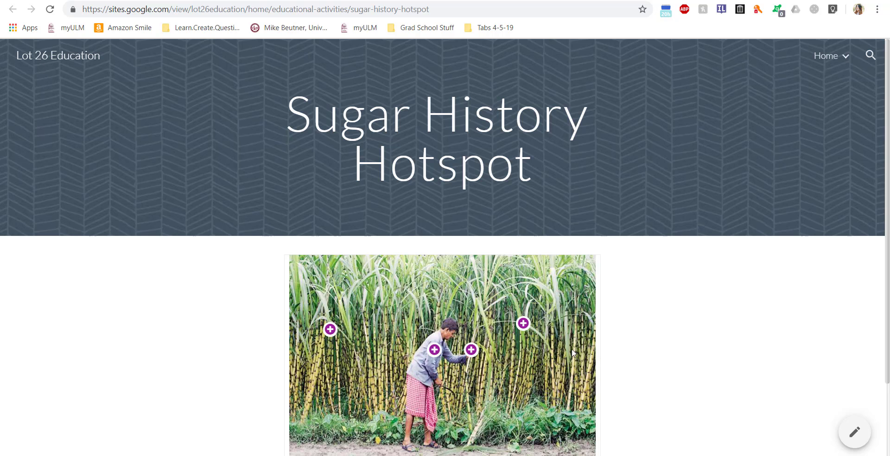
{"action": "left_click", "coordinate": [435, 350]}
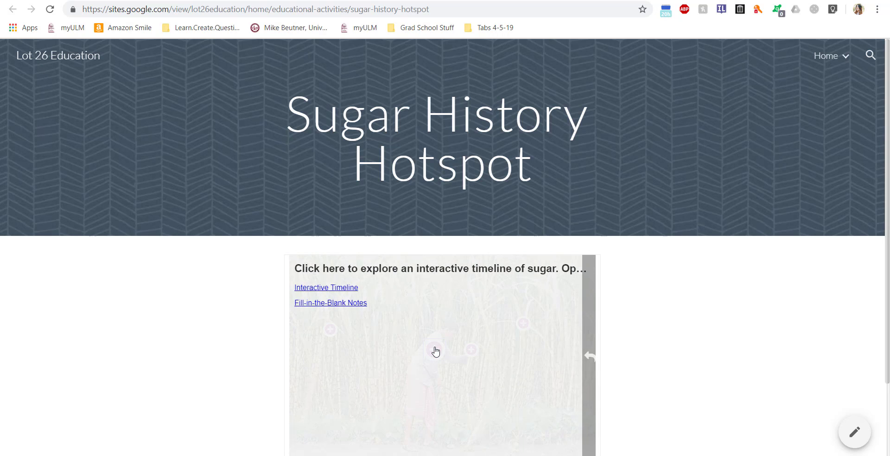
{"action": "left_click", "coordinate": [588, 346]}
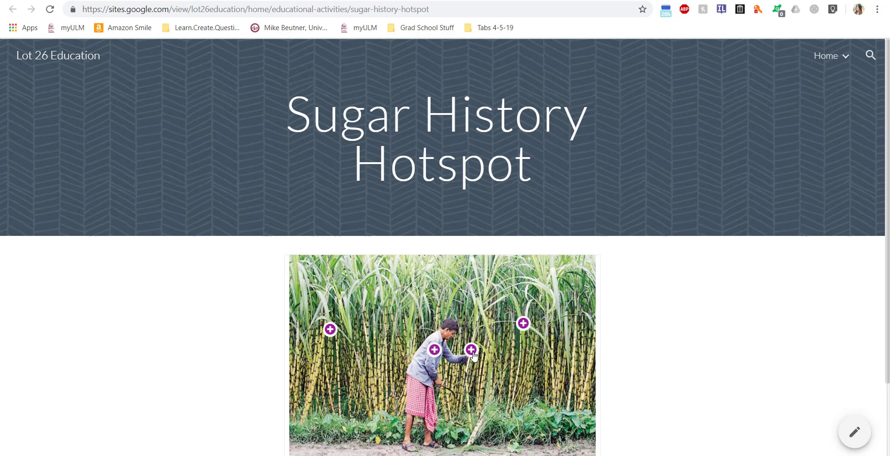